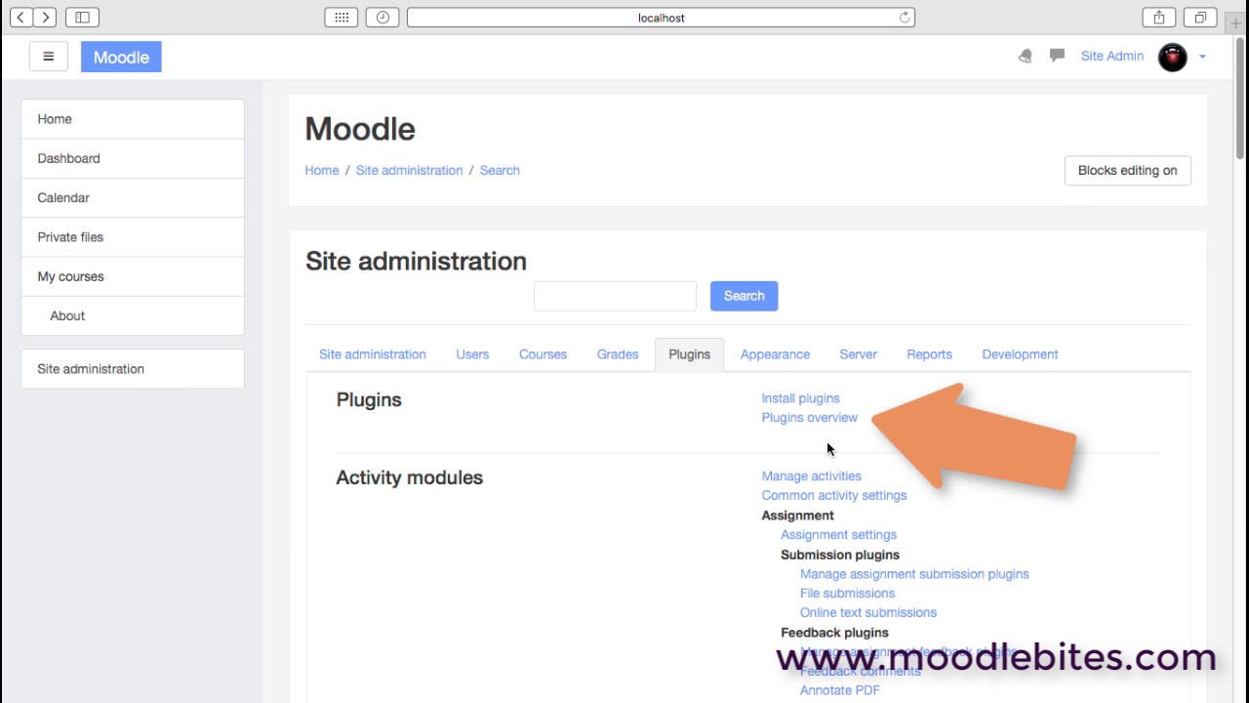
# Open the Plugins overview and look through the full plugin list, from activity modules and blocks to text filters
pyautogui.click(826, 421)
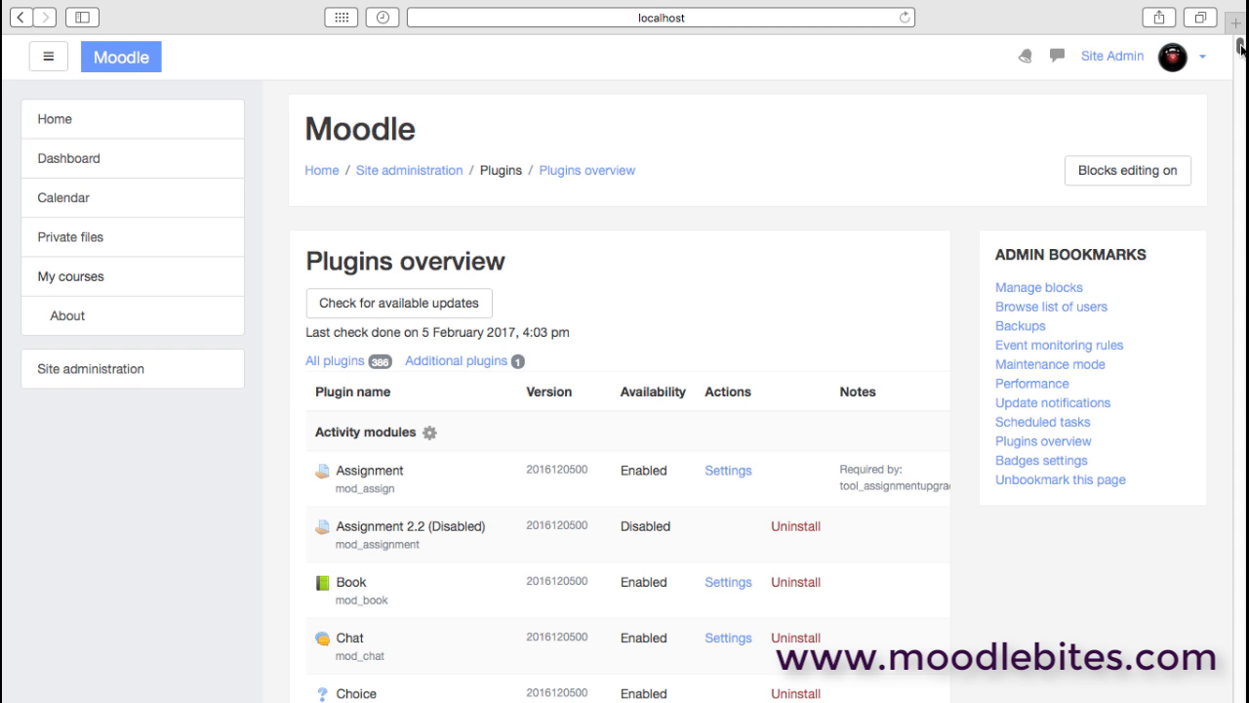
pyautogui.moveTo(1241, 47); pyautogui.dragTo(1241, 59)
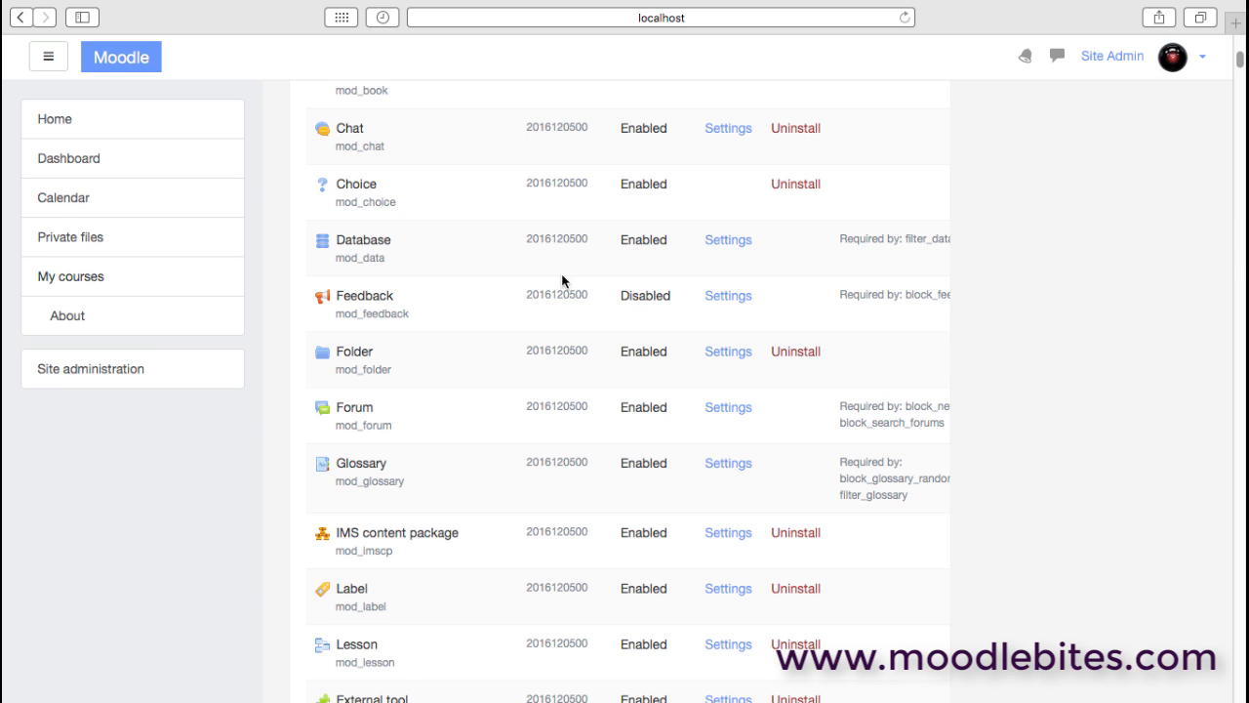
pyautogui.moveTo(1241, 60); pyautogui.dragTo(1240, 194)
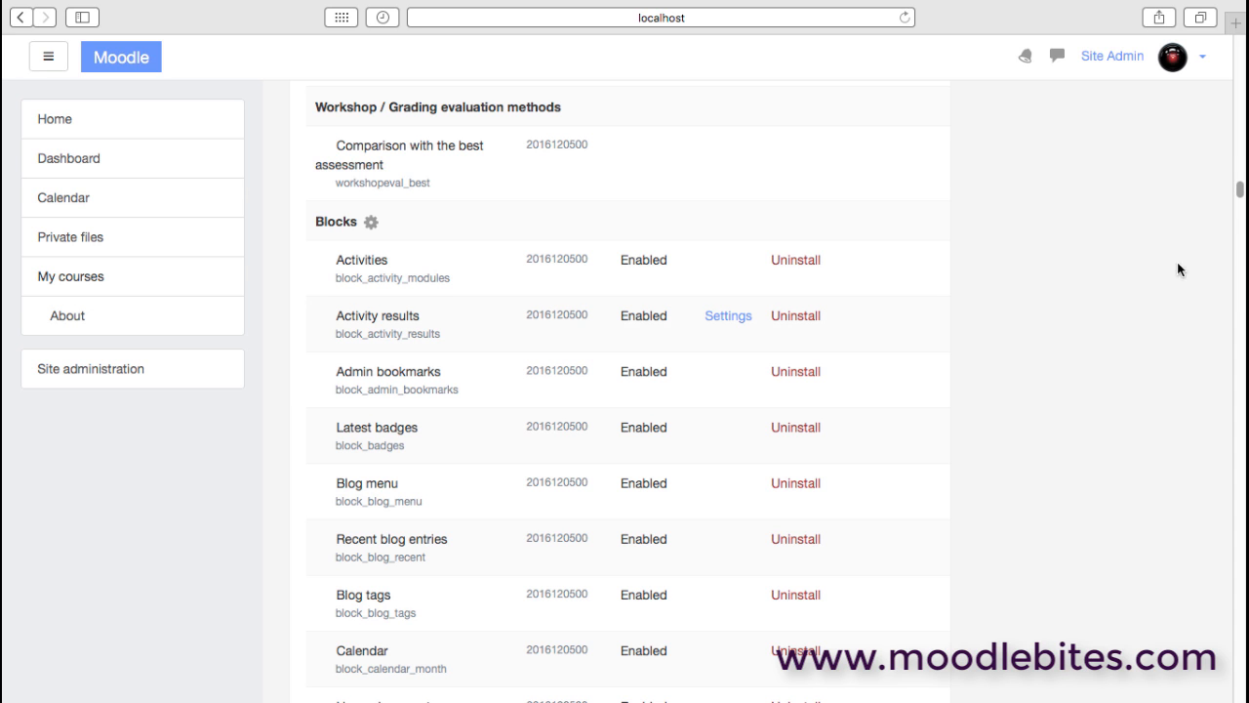
pyautogui.moveTo(1240, 190); pyautogui.dragTo(1237, 310)
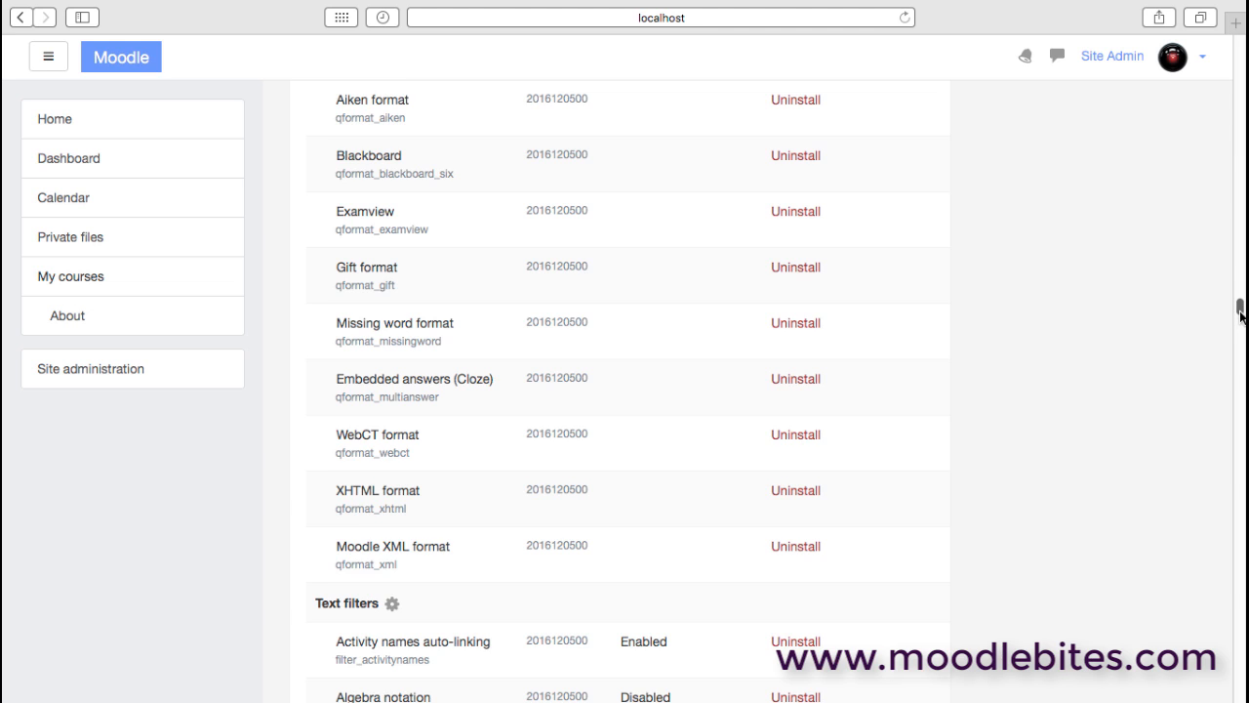
pyautogui.moveTo(1237, 310); pyautogui.dragTo(1239, 327)
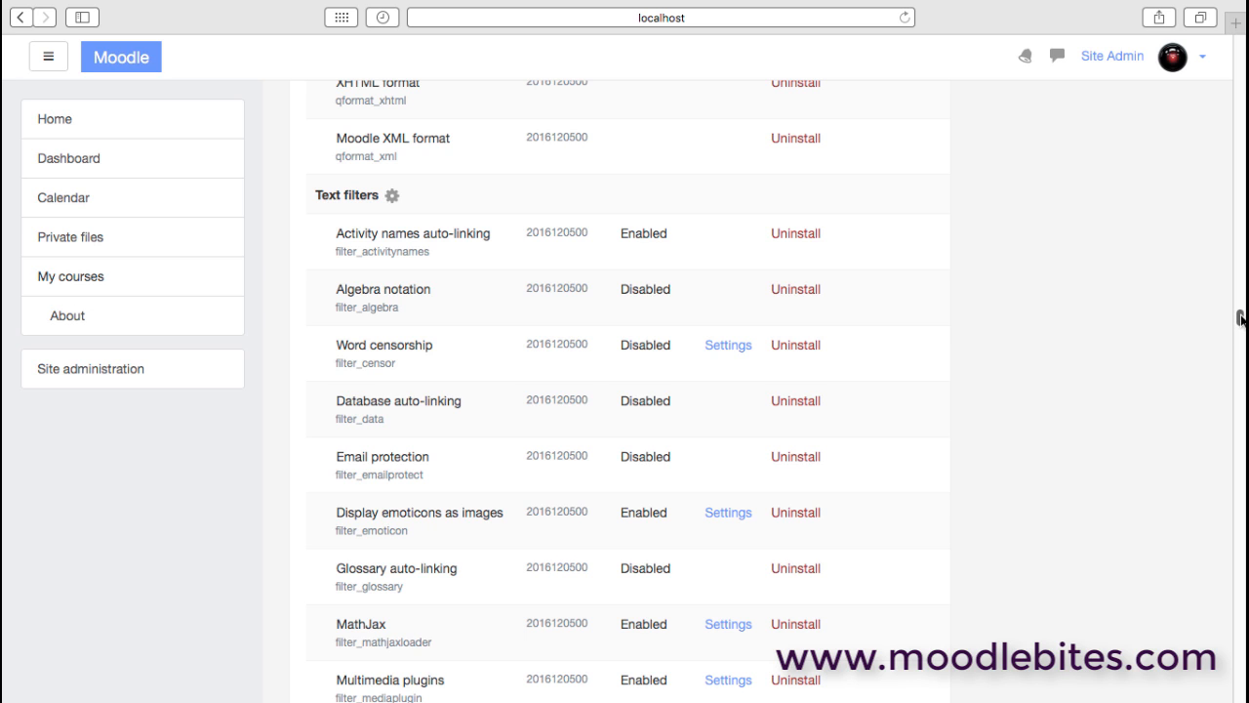
pyautogui.moveTo(1240, 320); pyautogui.dragTo(1240, 318)
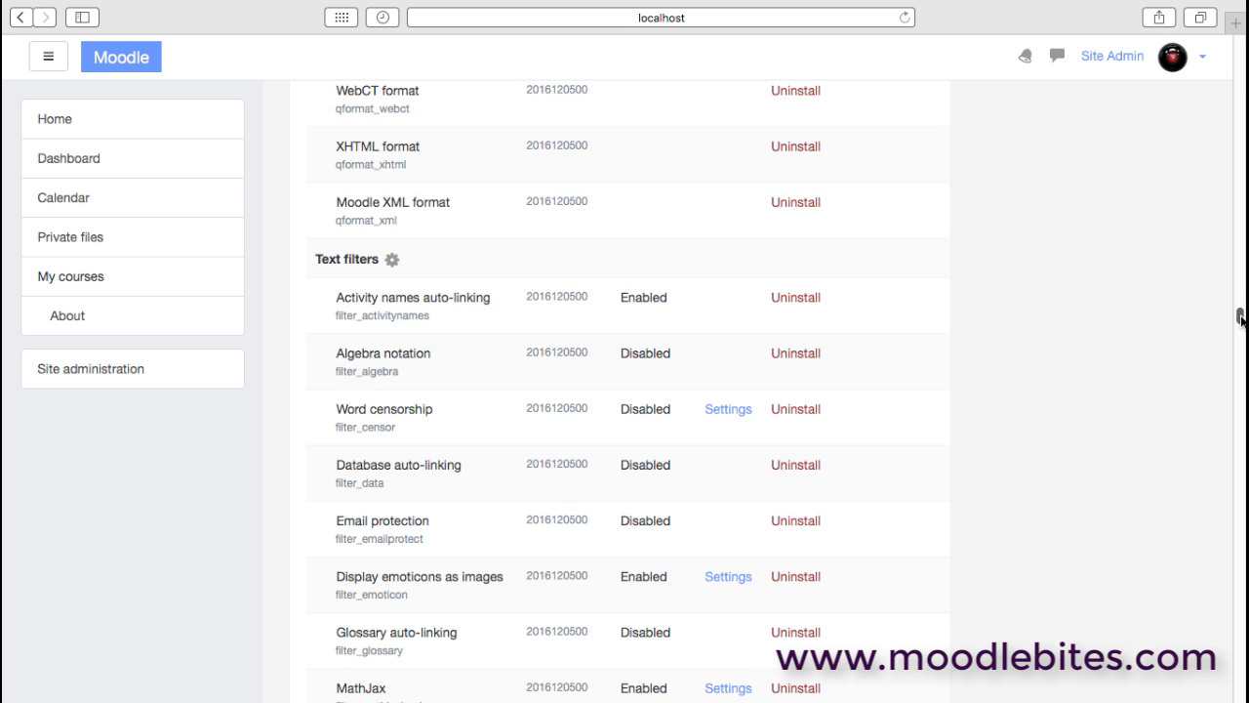
pyautogui.moveTo(1240, 318); pyautogui.dragTo(1231, 40)
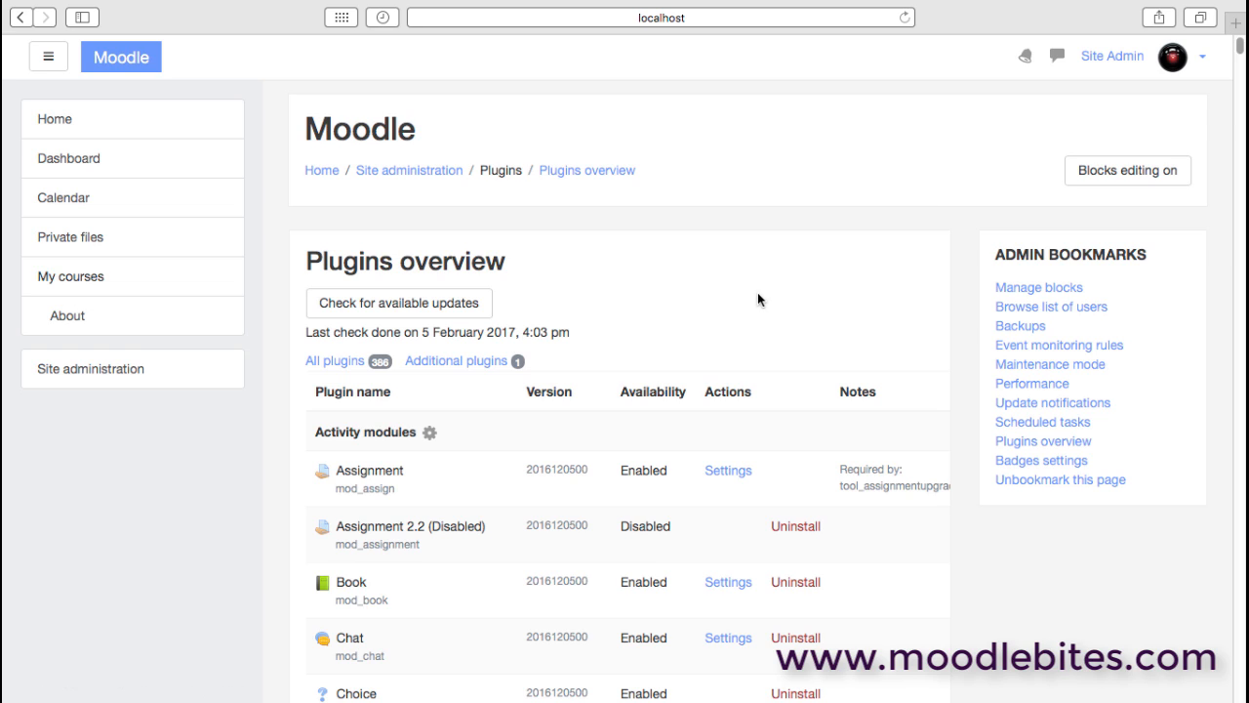
# Show only the additional plugins in the overview and check for available updates
pyautogui.click(454, 362)
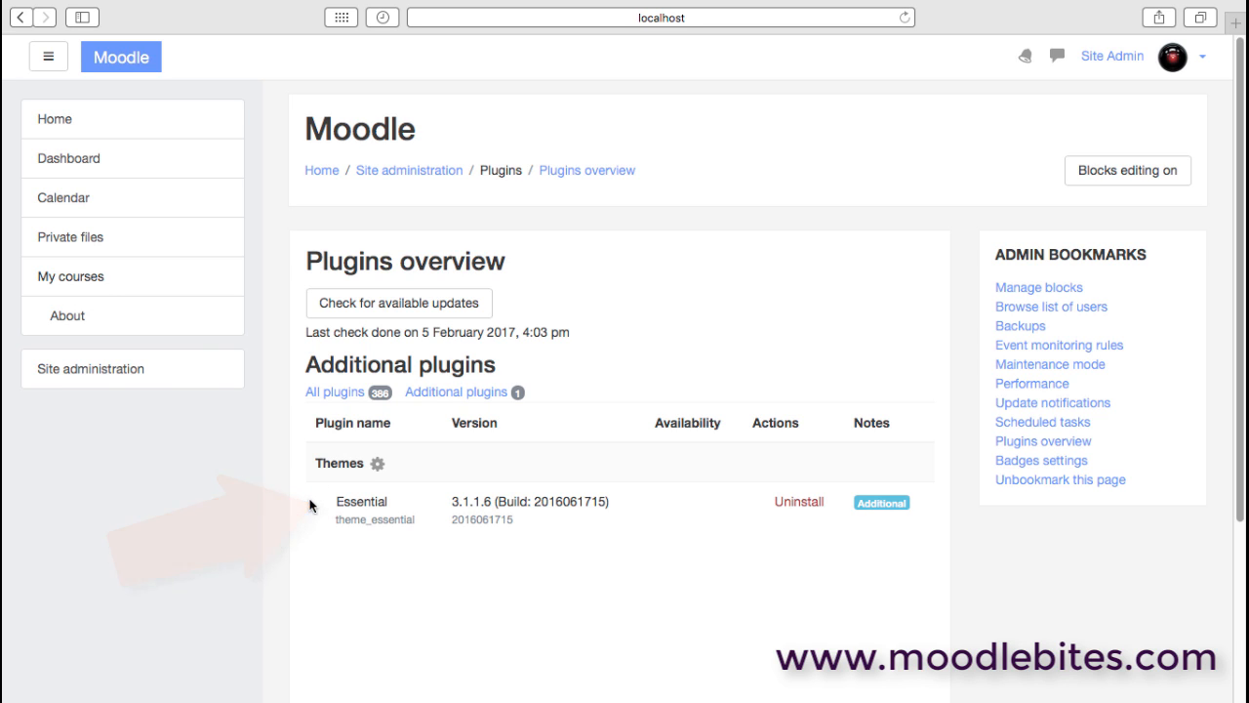
pyautogui.click(403, 308)
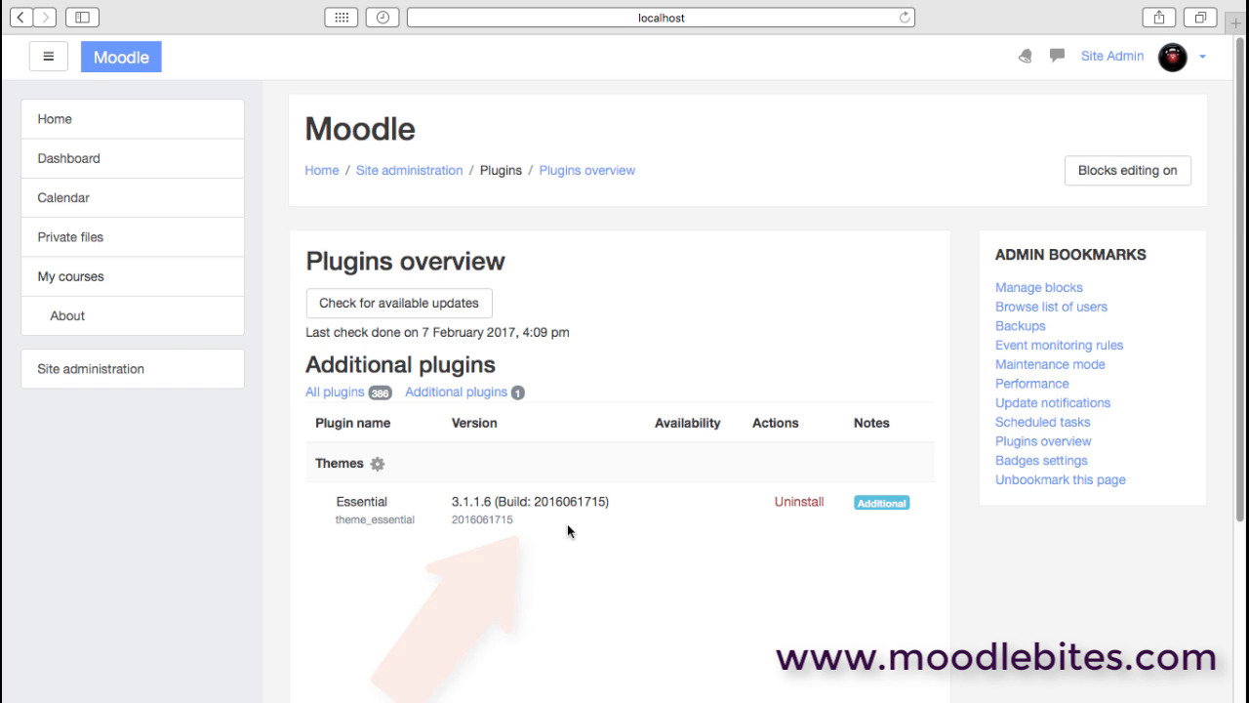
# Return to the Plugins section of Site administration and examine its categories from Activity modules through to Web services
pyautogui.click(21, 17)
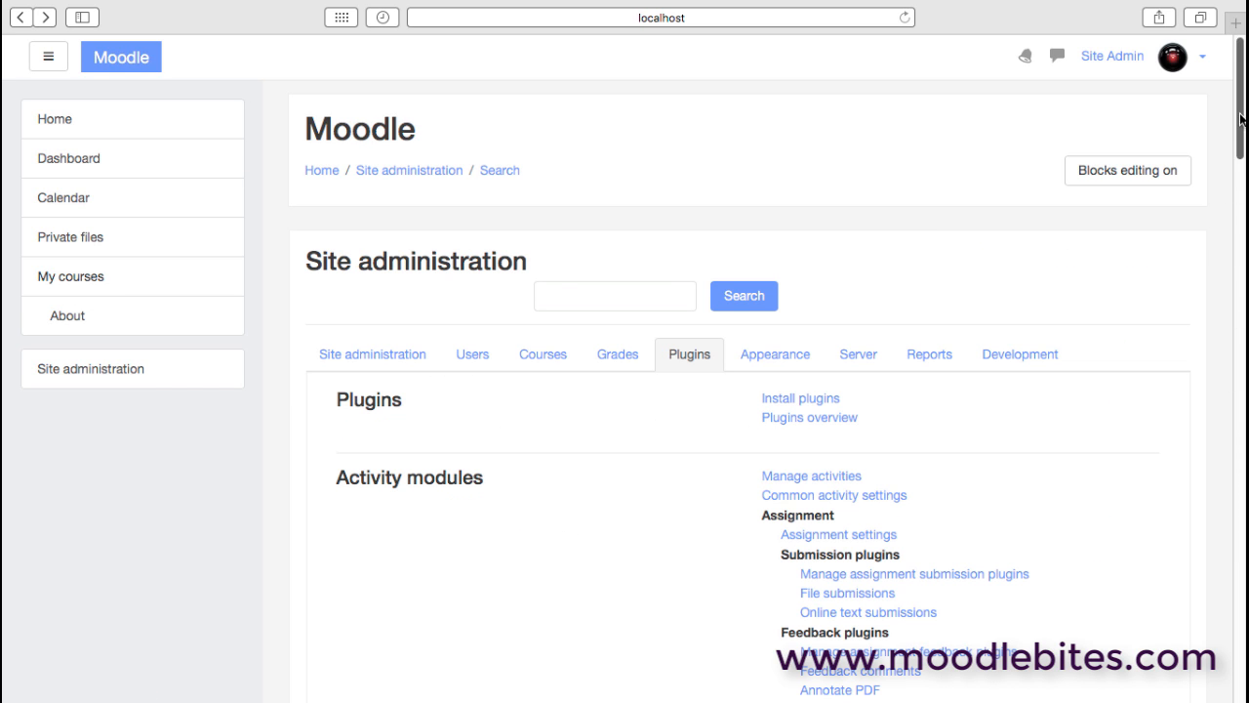
pyautogui.moveTo(1240, 117); pyautogui.dragTo(1235, 185)
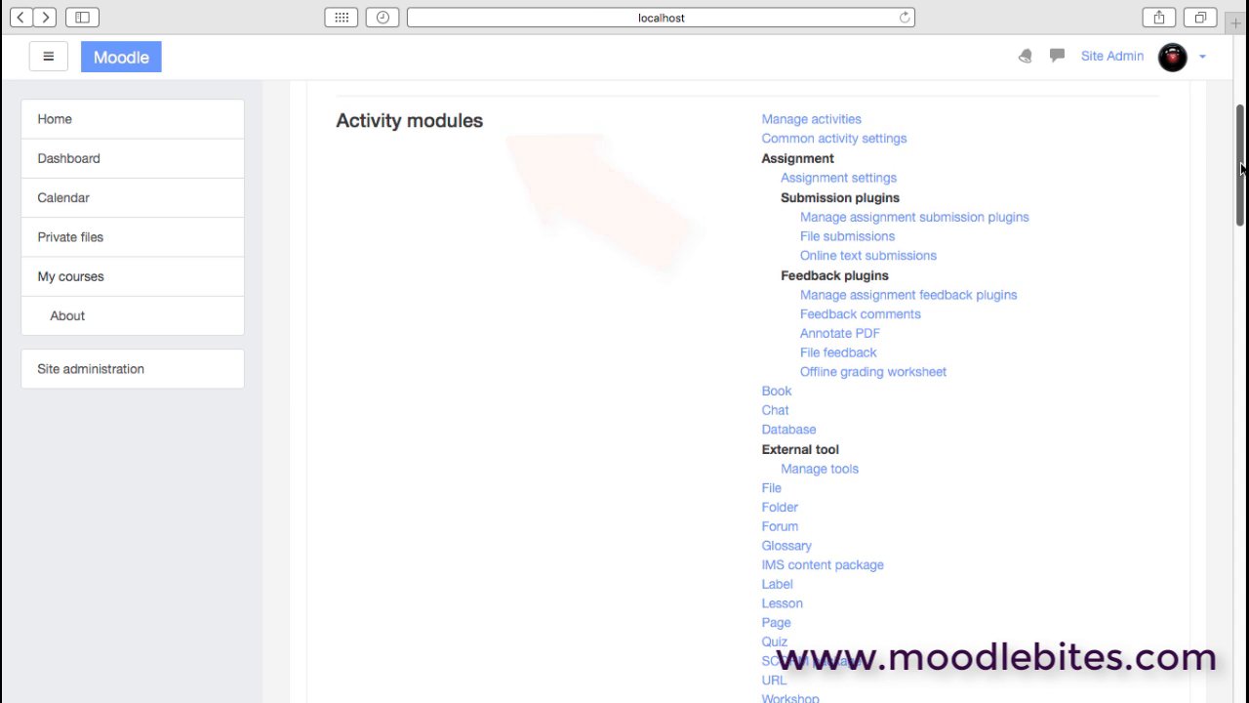
pyautogui.scroll(-3, 1090, 438)
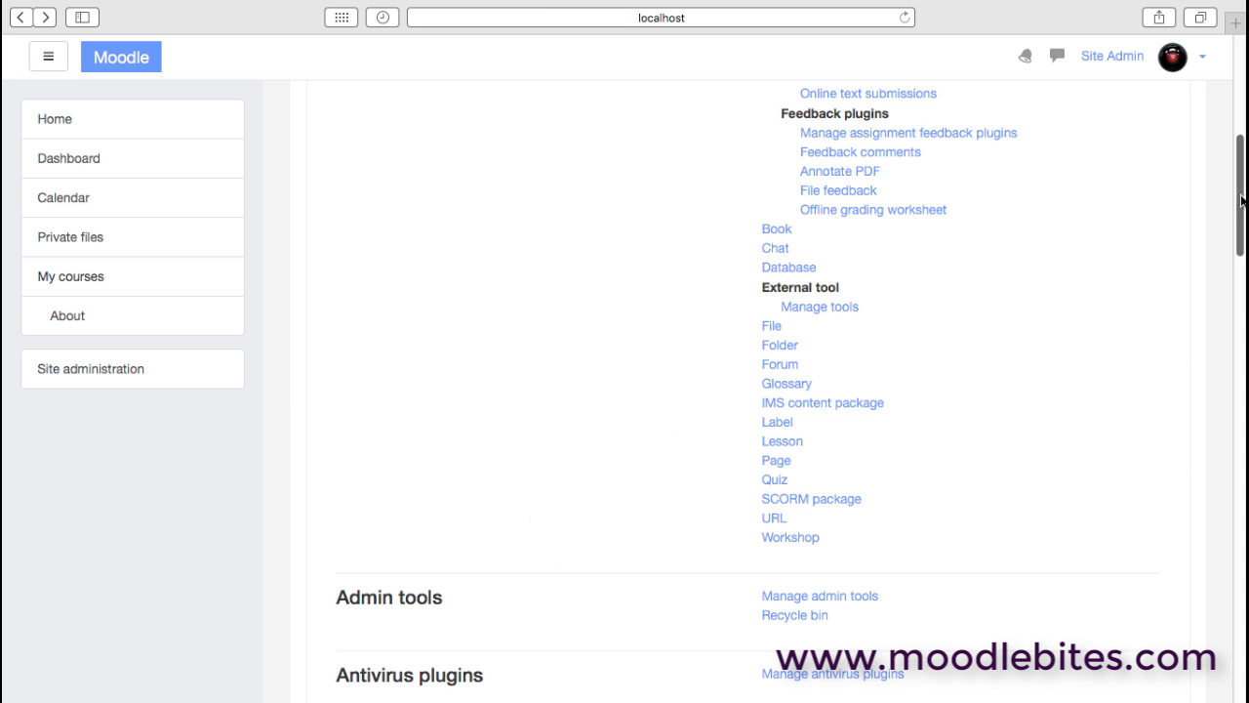
pyautogui.moveTo(1244, 200); pyautogui.dragTo(1241, 290)
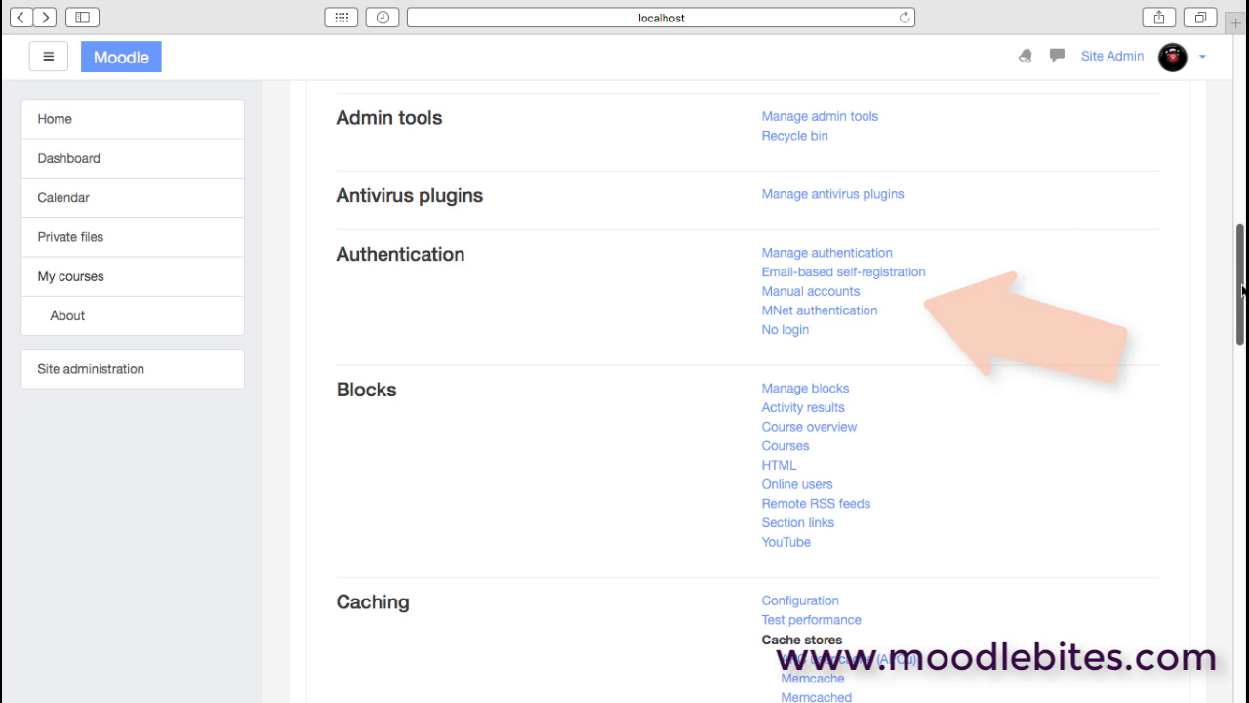
pyautogui.moveTo(1241, 291); pyautogui.dragTo(1241, 340)
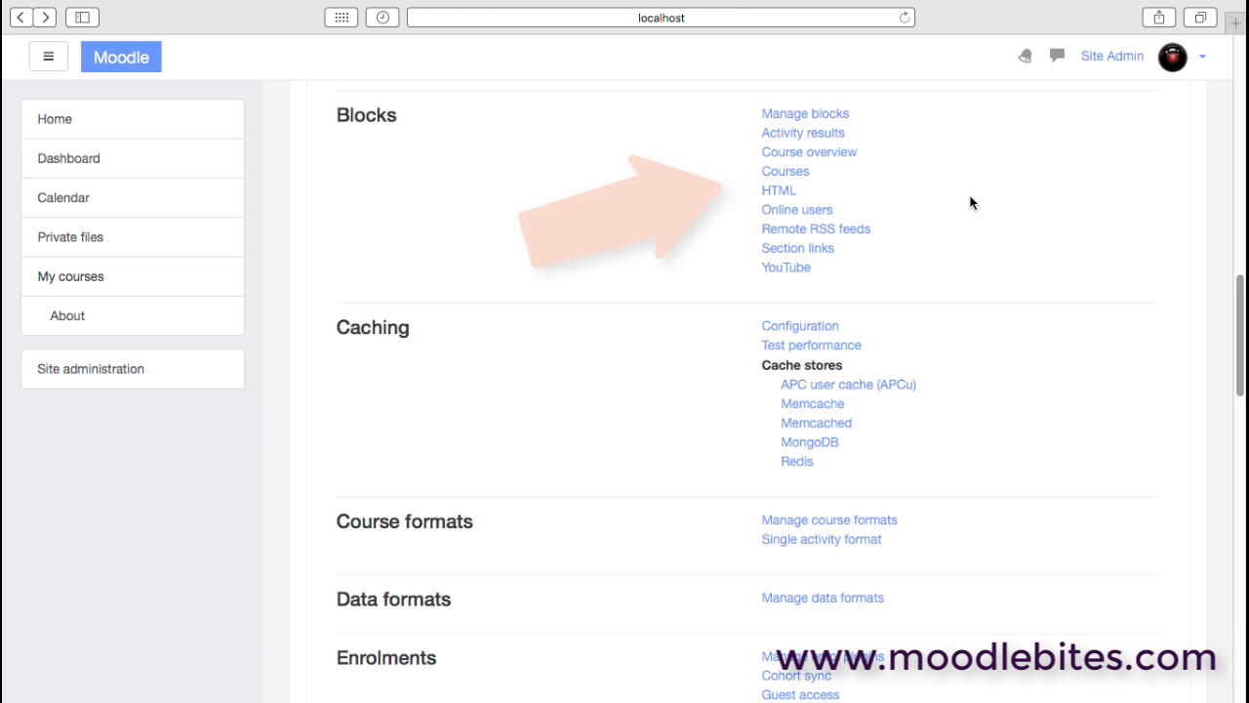
pyautogui.moveTo(1240, 336); pyautogui.dragTo(1236, 412)
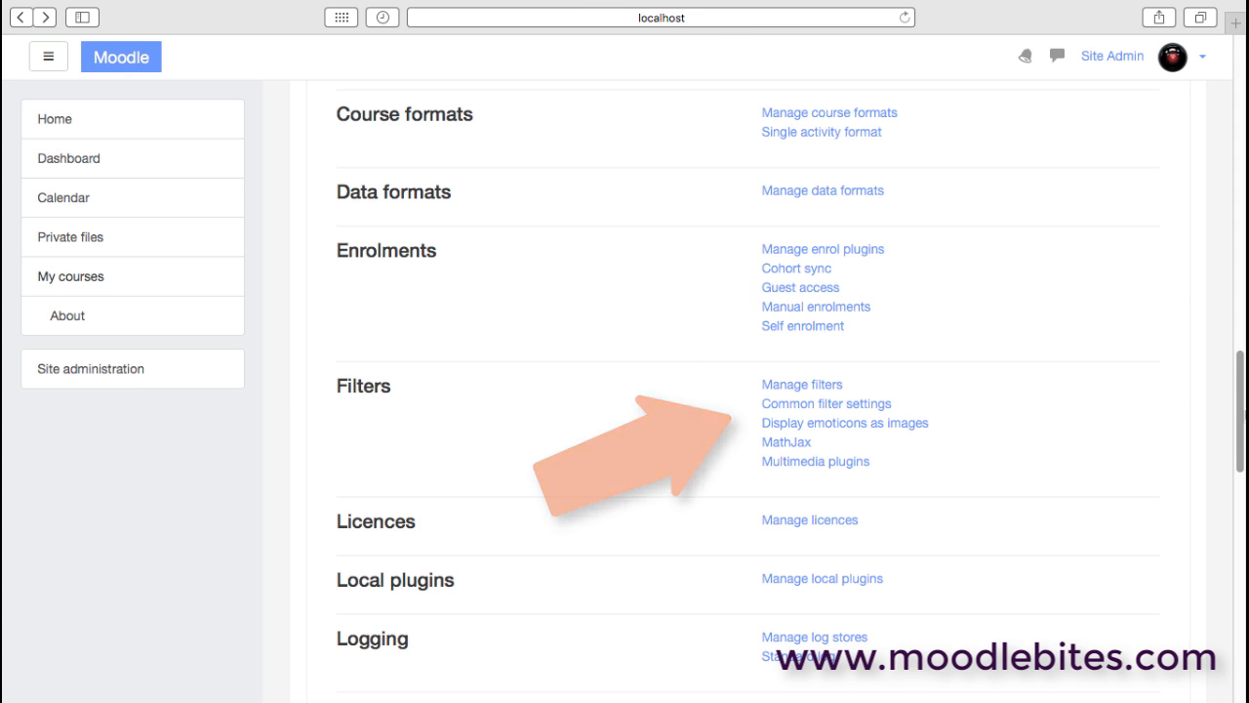
pyautogui.moveTo(1241, 410); pyautogui.dragTo(1242, 515)
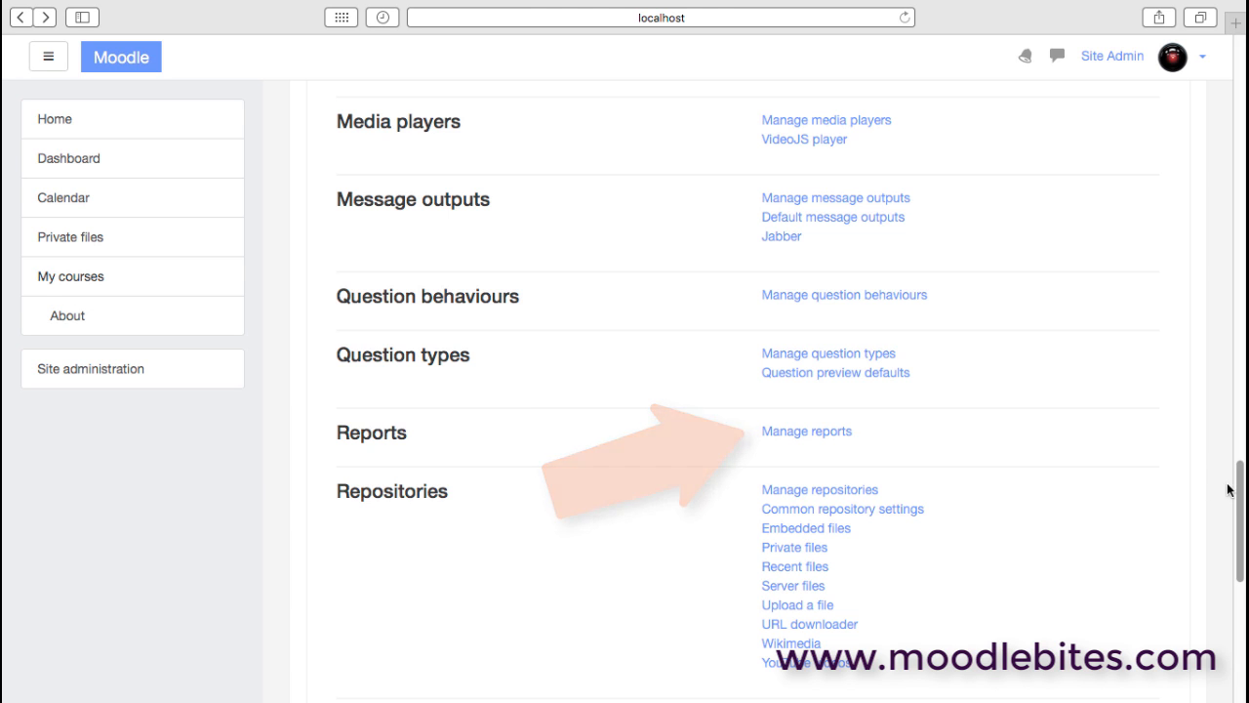
pyautogui.moveTo(1236, 493); pyautogui.dragTo(1236, 563)
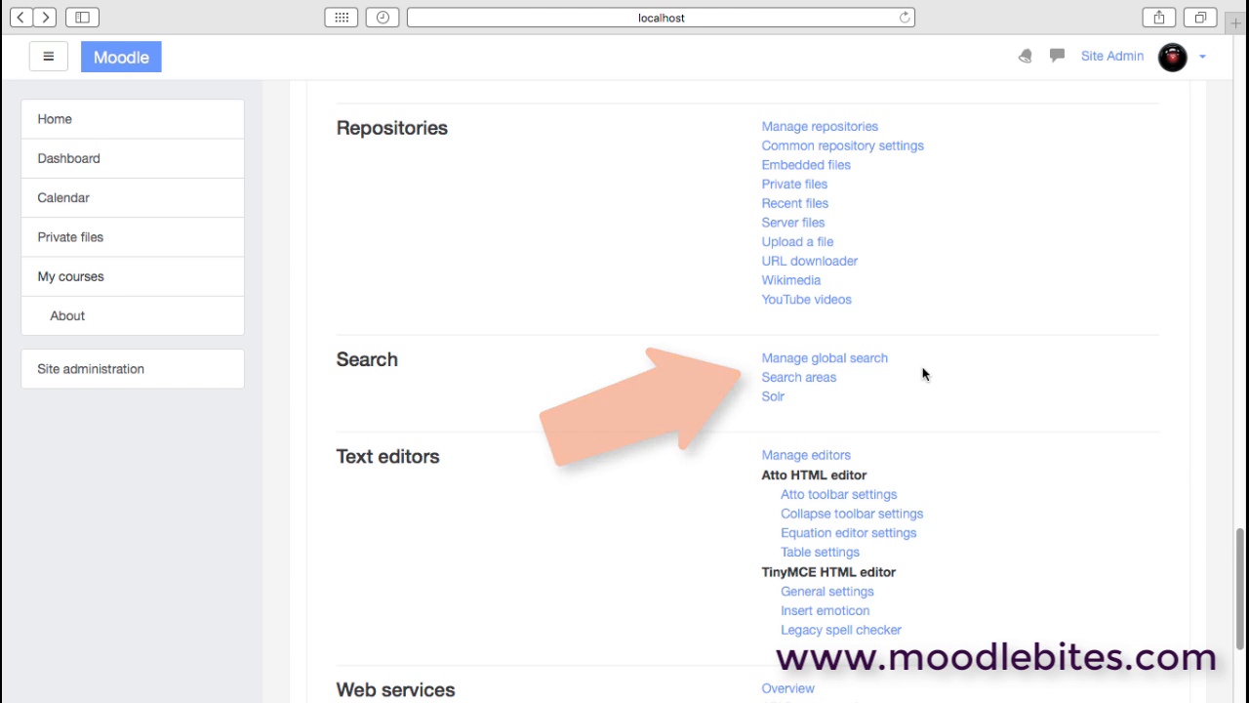
pyautogui.moveTo(1234, 552); pyautogui.dragTo(1235, 591)
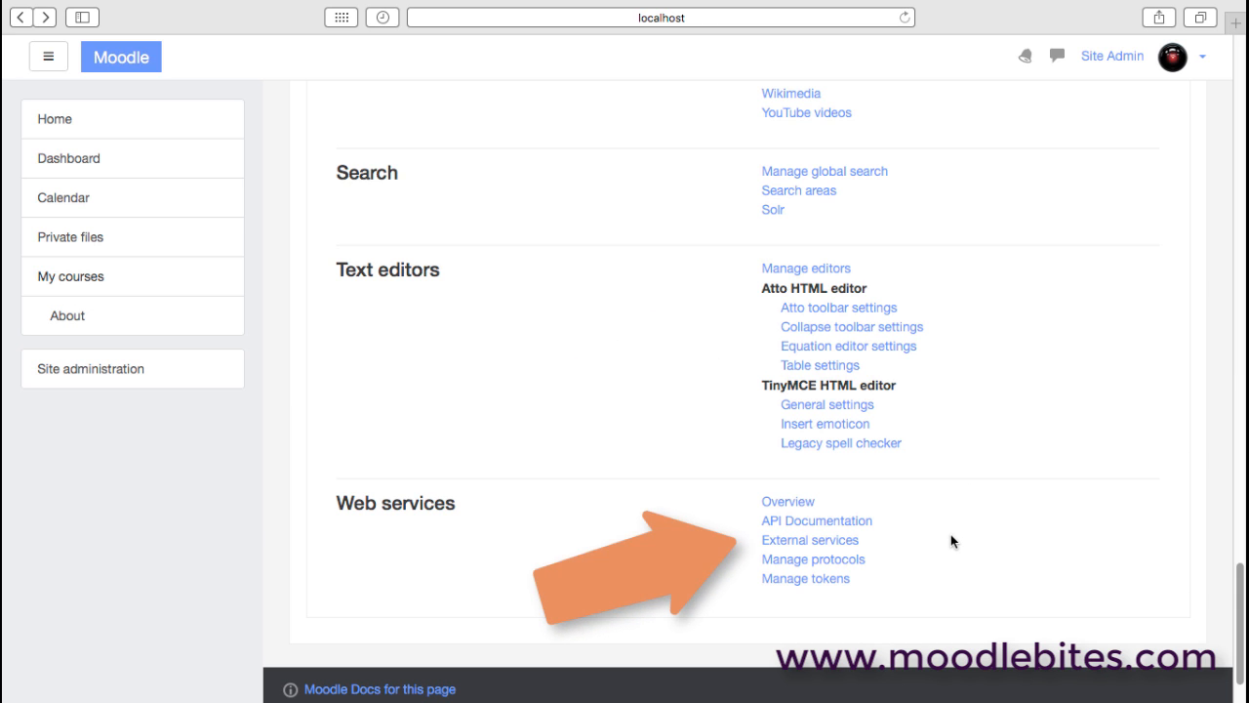
# Open the default settings page of the Quiz activity module
pyautogui.scroll(10, 950, 541)
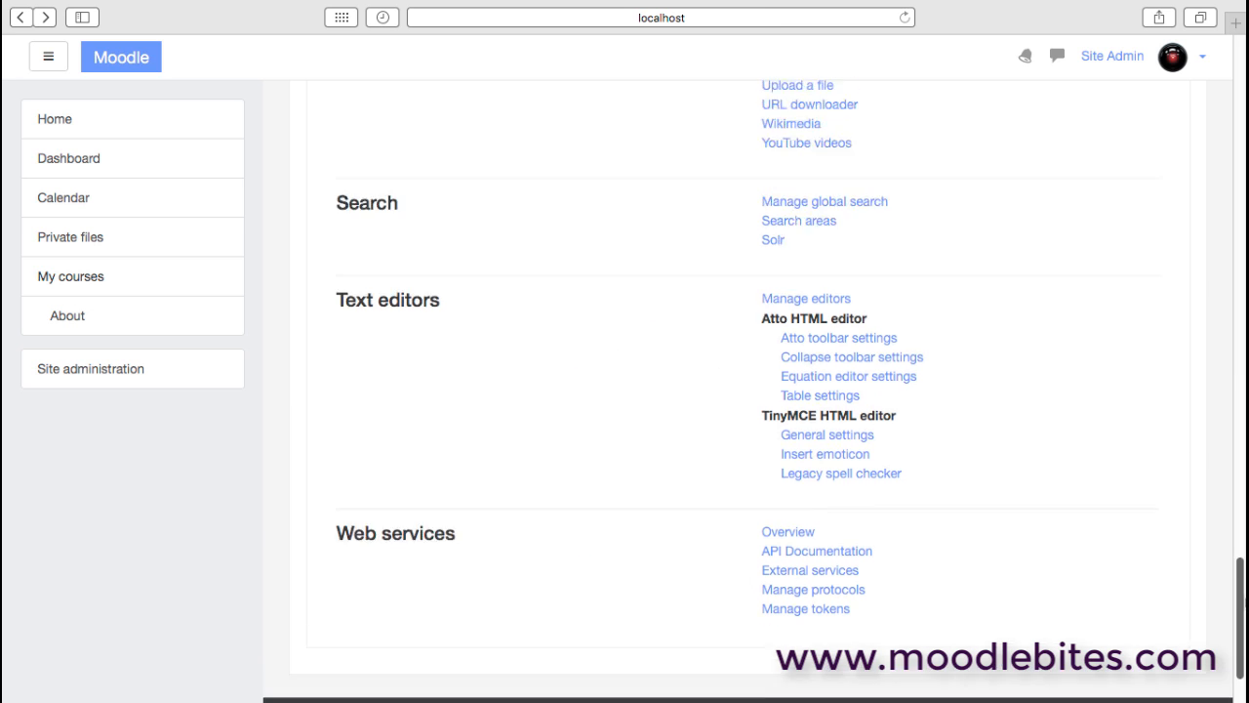
pyautogui.scroll(15, 747, 391)
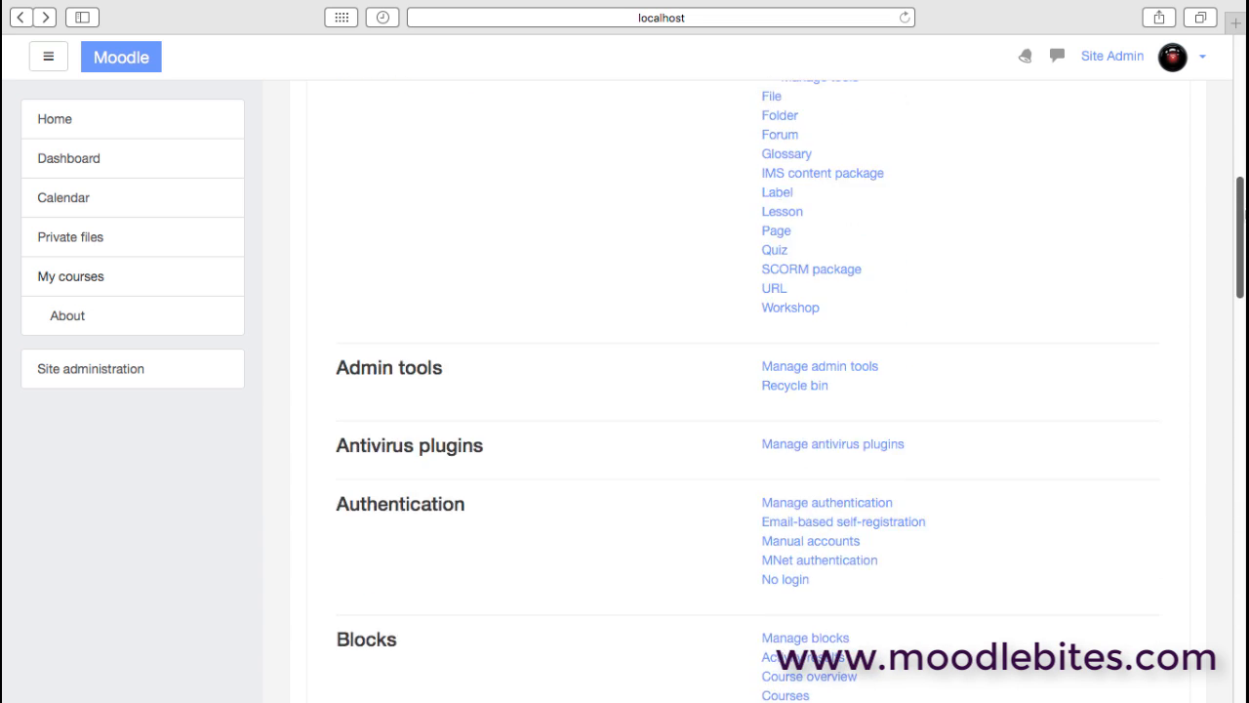
pyautogui.moveTo(1245, 149); pyautogui.dragTo(1242, 182)
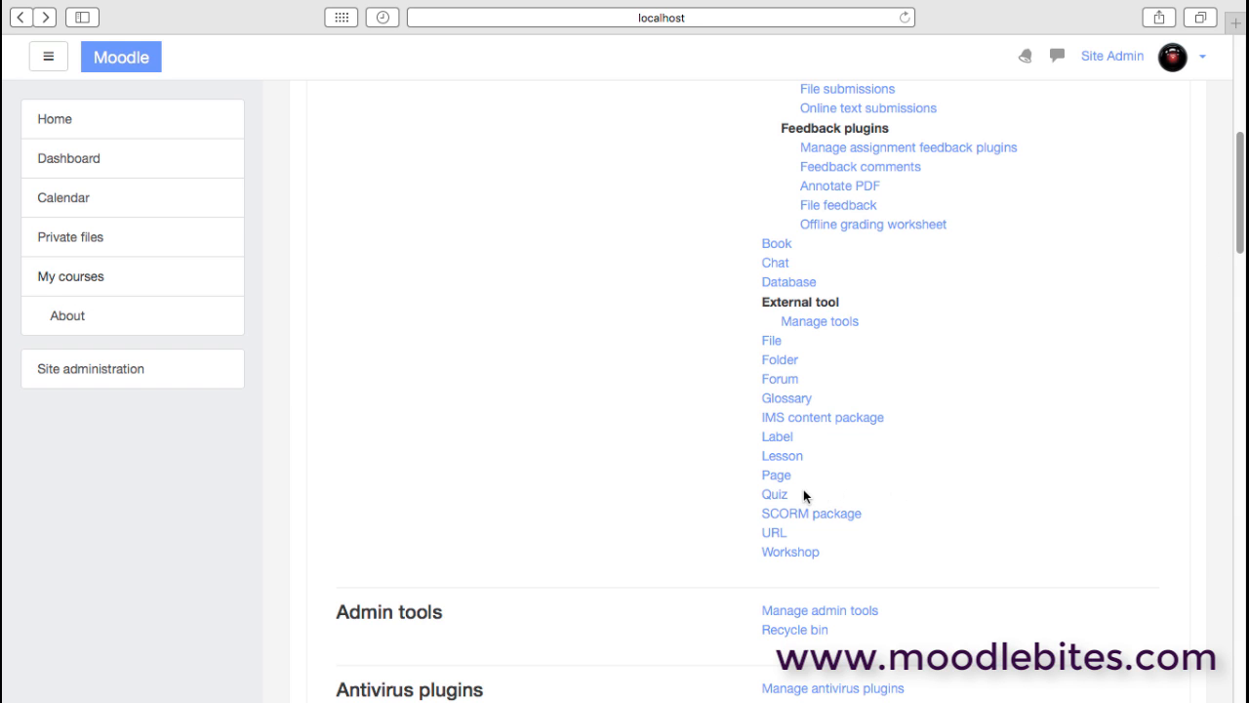
pyautogui.click(772, 495)
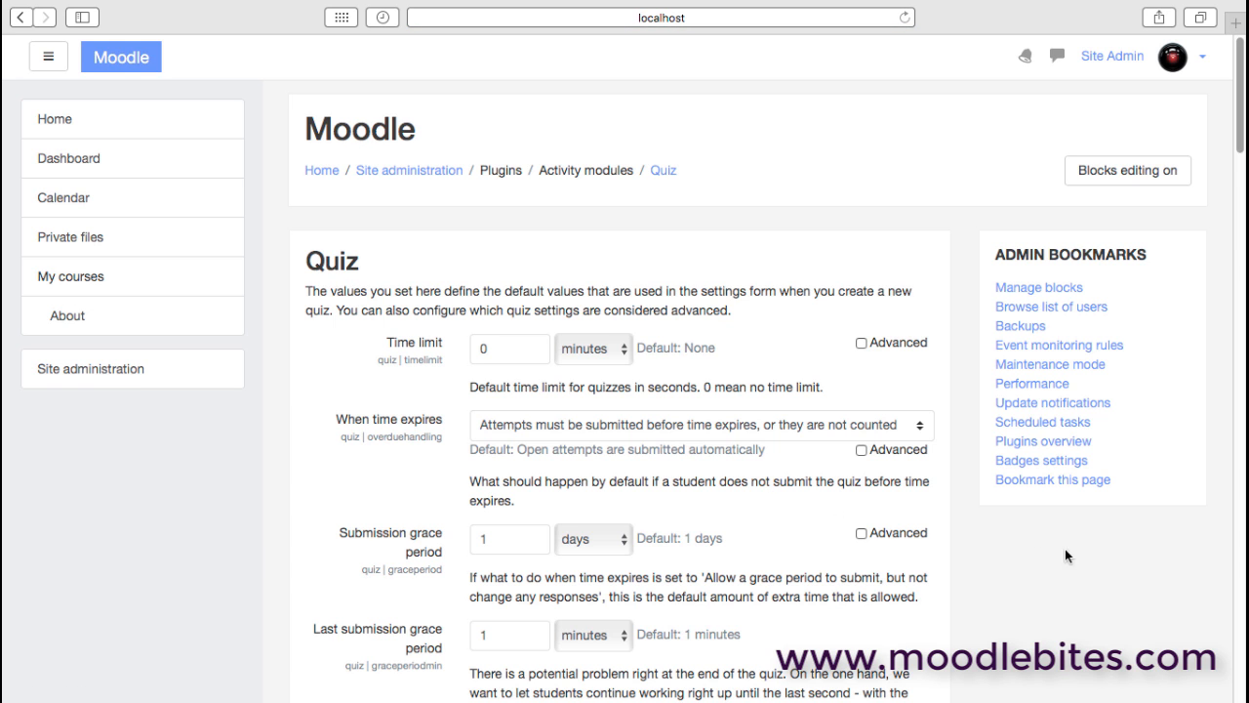
# Set the default quiz time limit to 15 minutes
pyautogui.moveTo(1238, 102); pyautogui.dragTo(1238, 128)
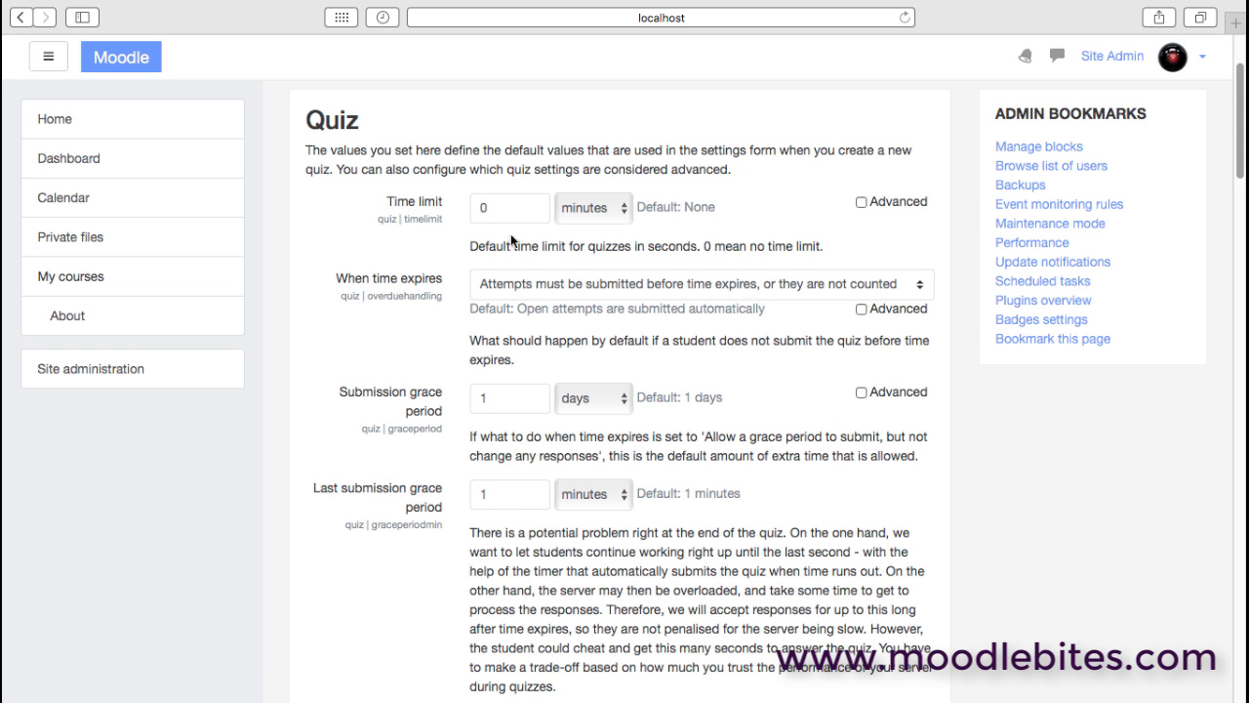
pyautogui.scroll(-1, 513, 242)
pyautogui.click(521, 190)
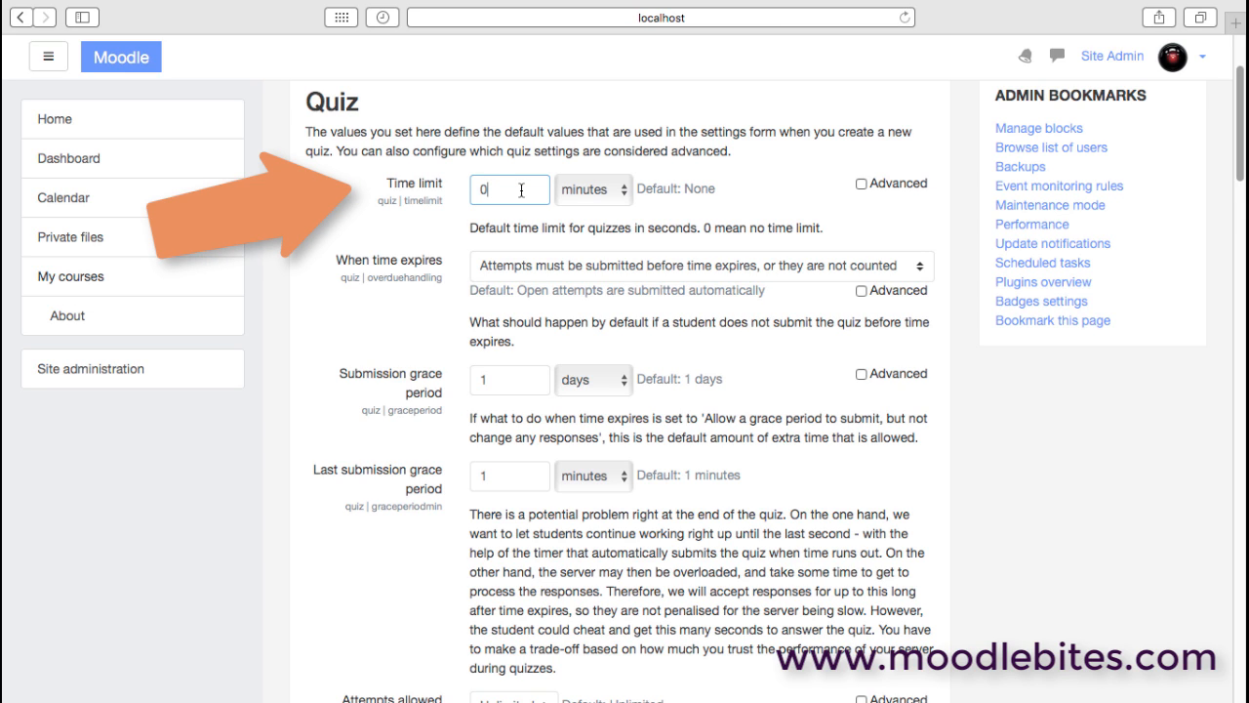
pyautogui.press('BackSpace')
pyautogui.write('15')
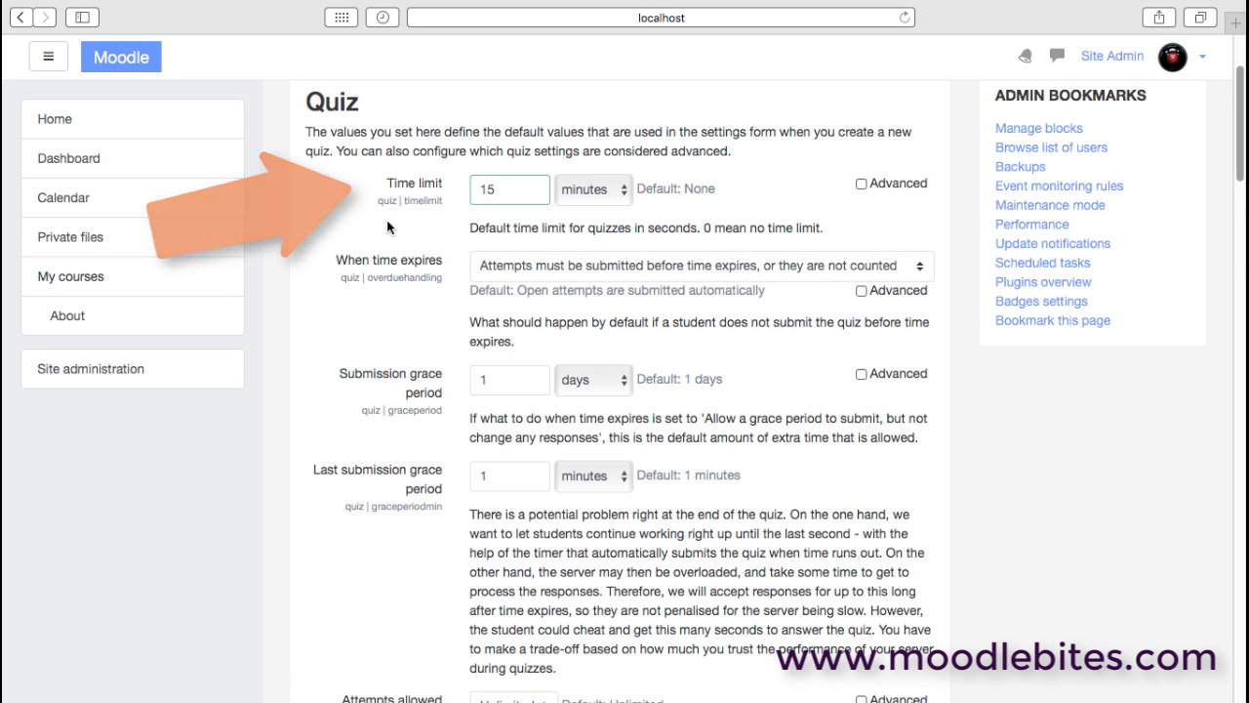
# Set the default number of attempts allowed for quizzes to 3
pyautogui.moveTo(1240, 159); pyautogui.dragTo(1240, 264)
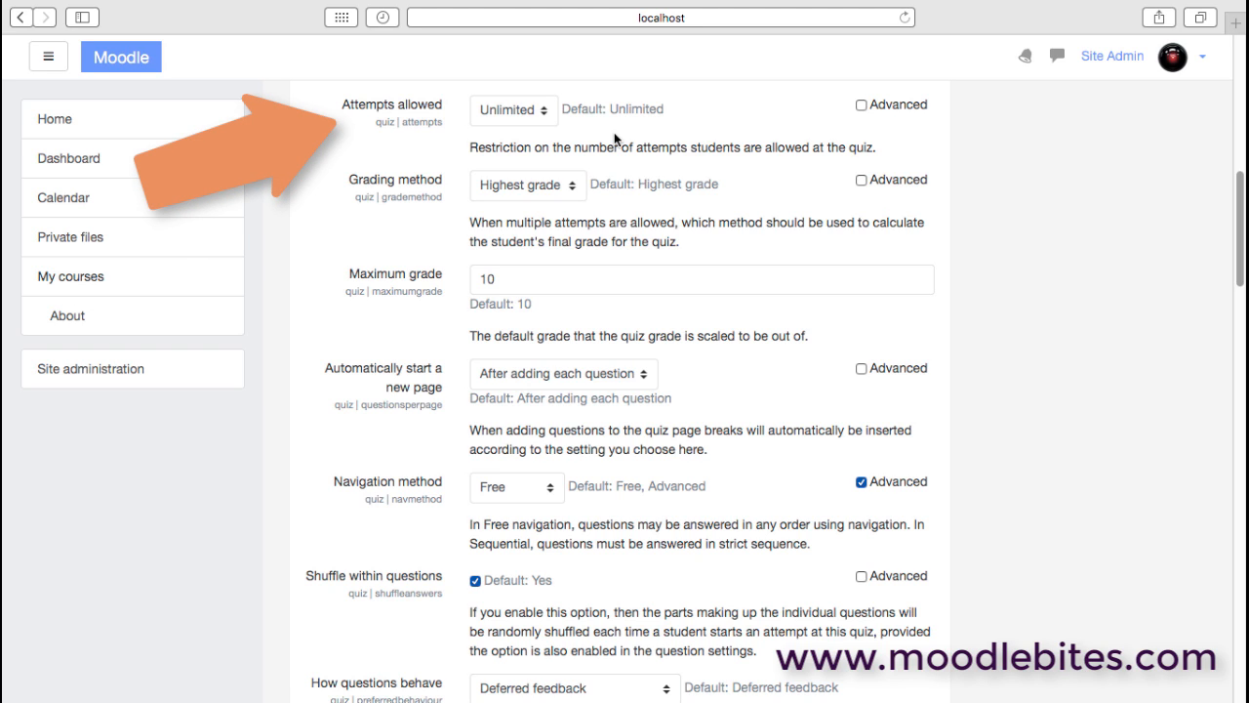
pyautogui.click(544, 112)
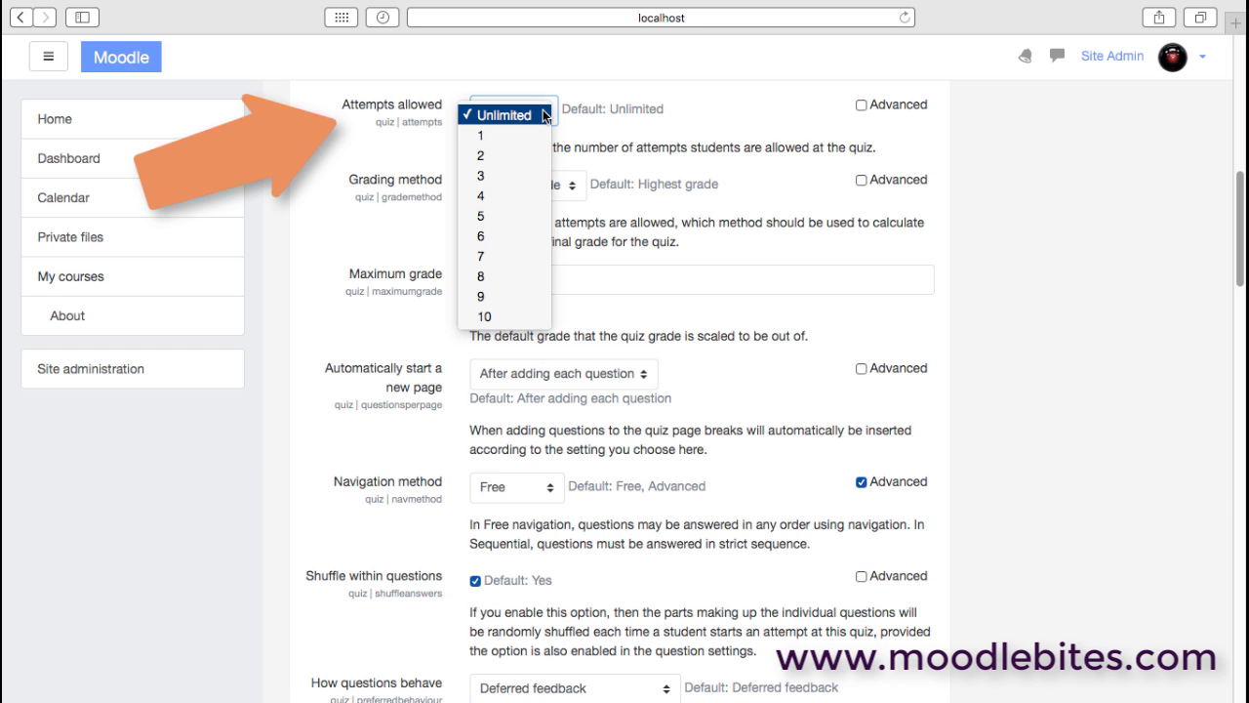
pyautogui.click(511, 174)
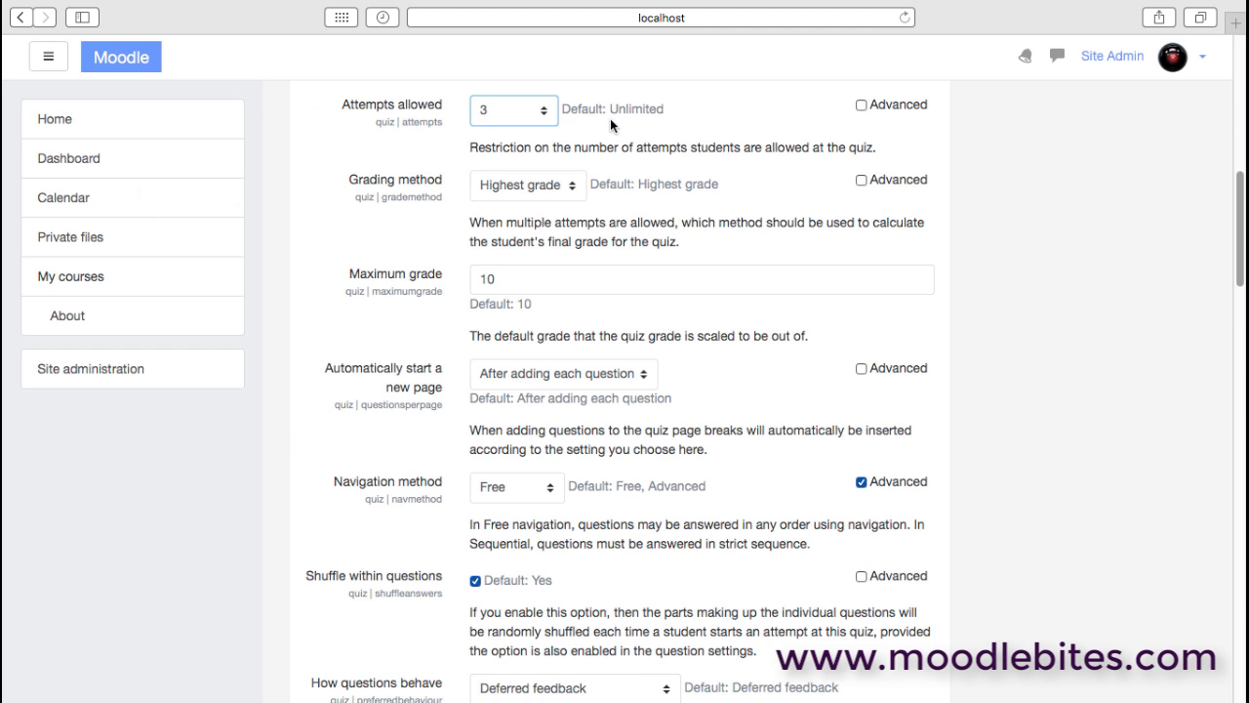
# Look over the default quiz review options and leave the page without saving the changes
pyautogui.scroll(-10, 609, 118)
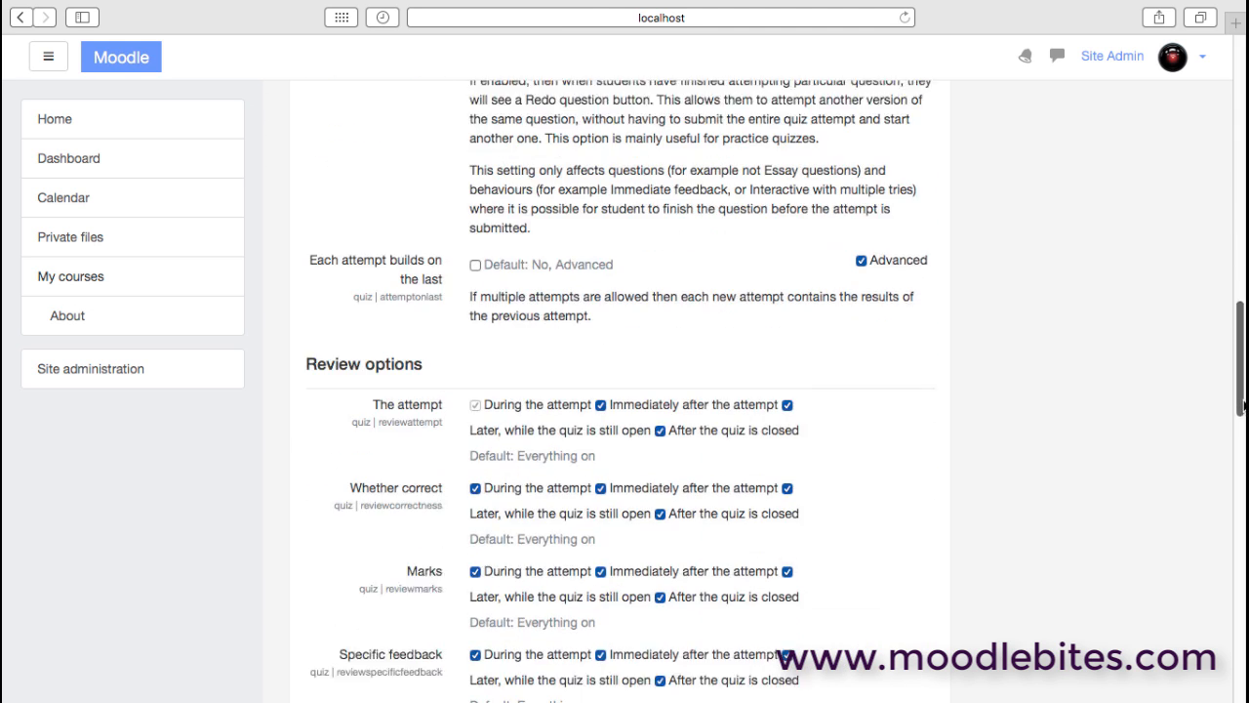
pyautogui.moveTo(1243, 407); pyautogui.dragTo(1244, 447)
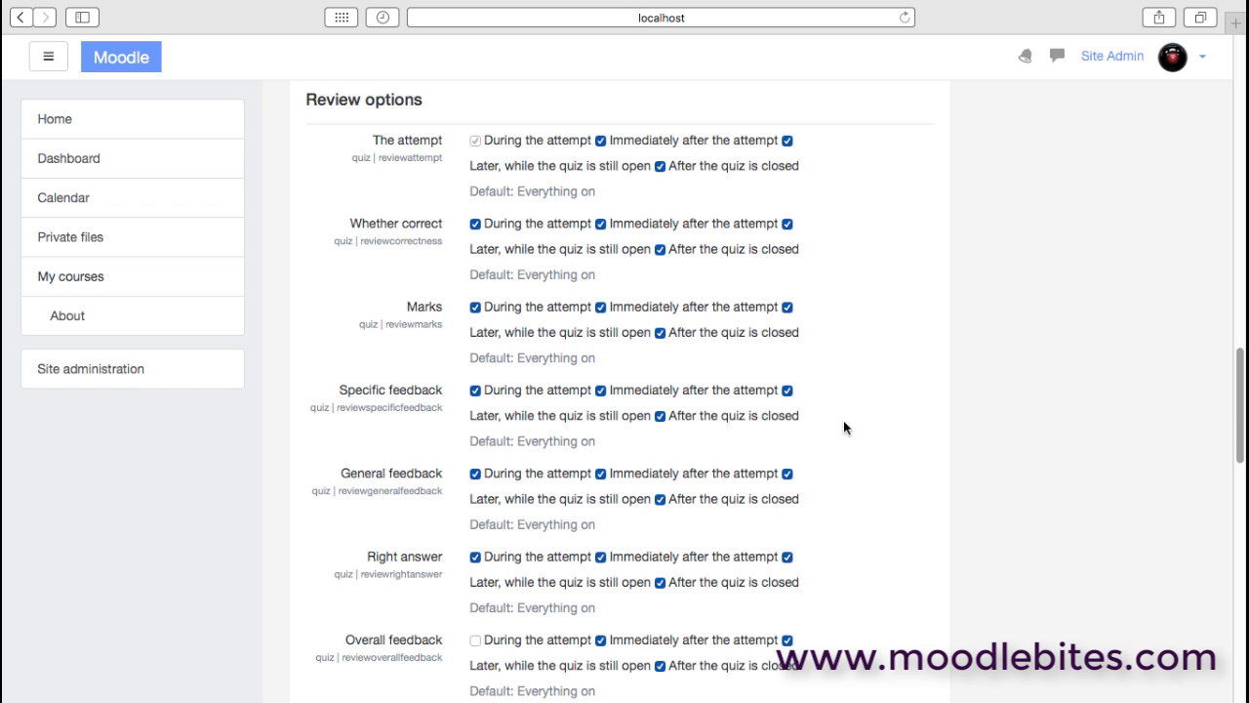
pyautogui.click(18, 18)
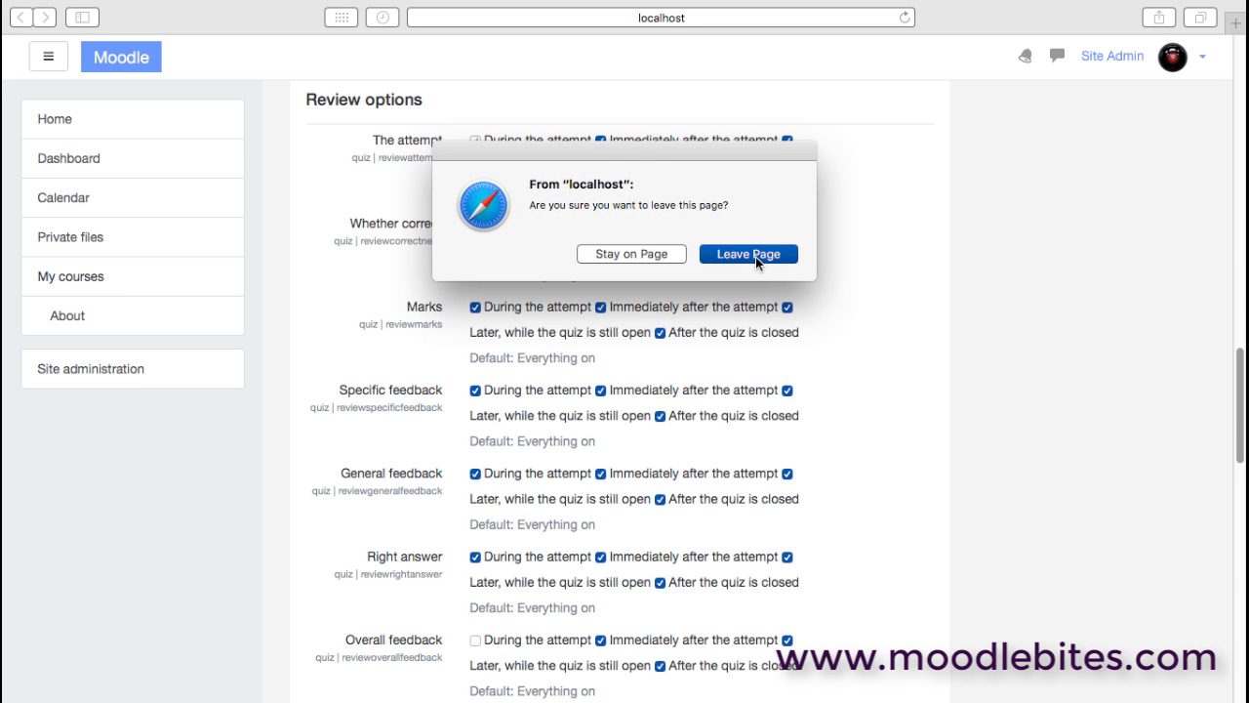
pyautogui.click(755, 256)
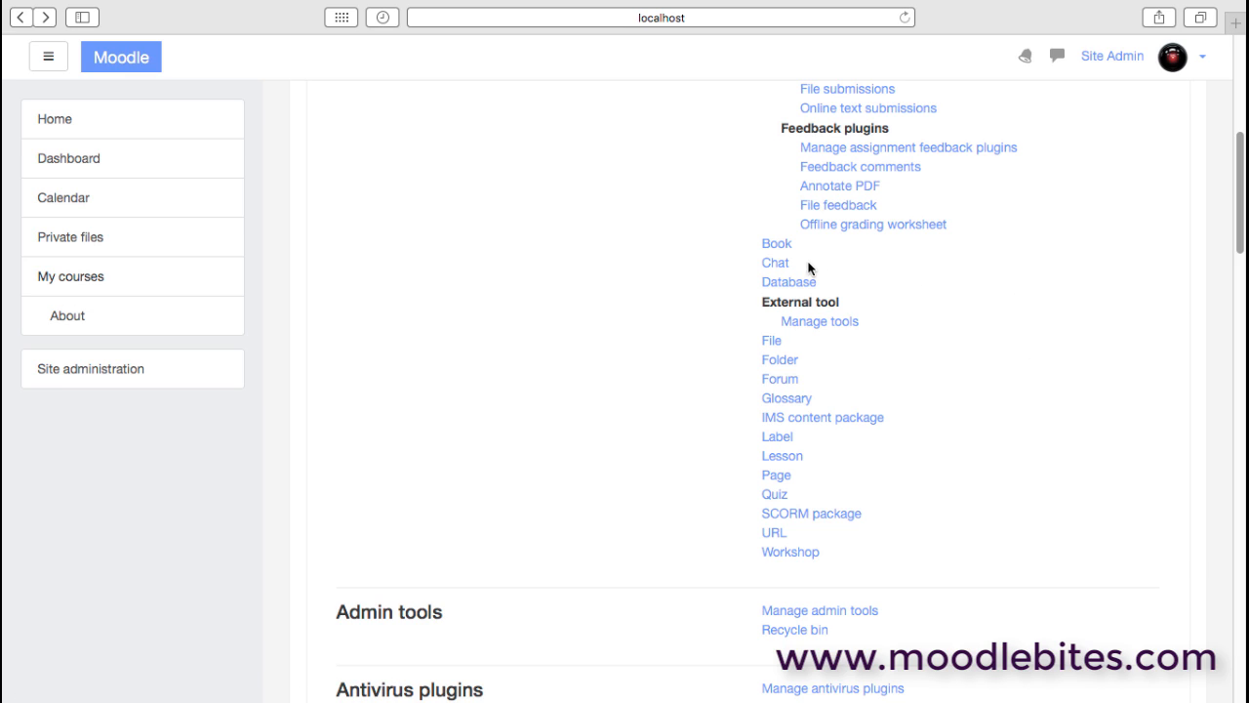
# View the Chat activity module's general configuration and return to the plugin settings list
pyautogui.click(776, 262)
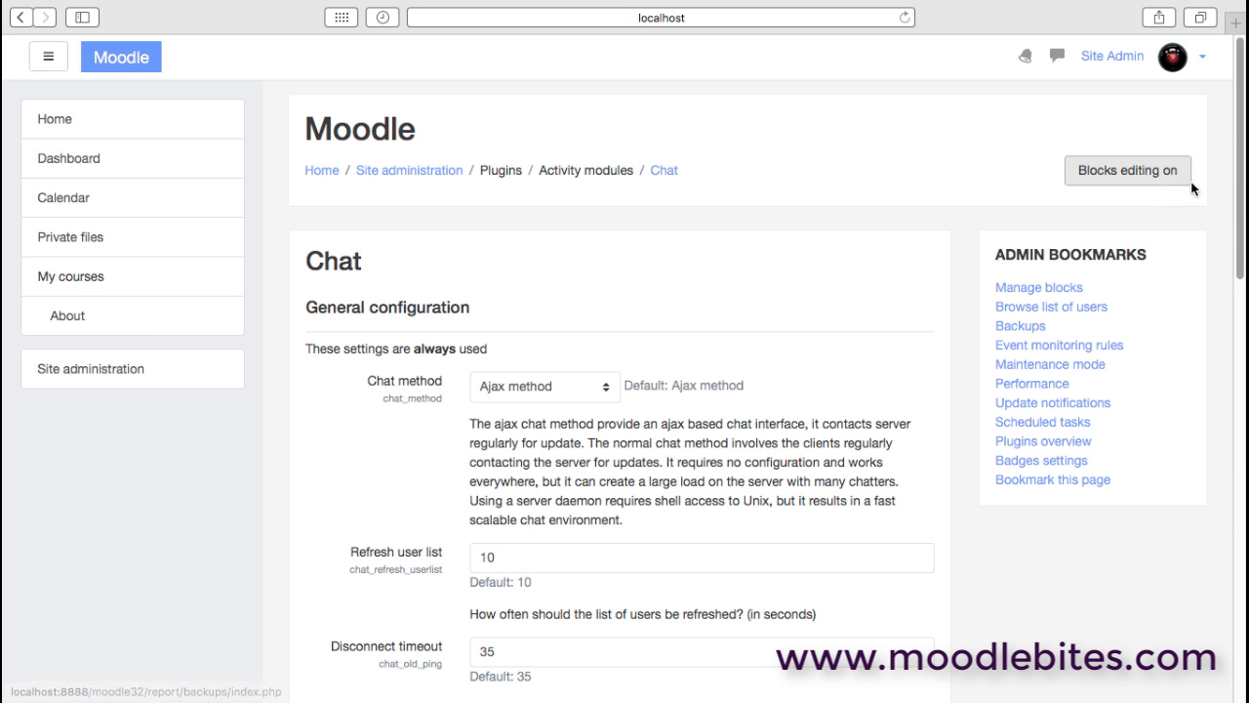
pyautogui.moveTo(1241, 178); pyautogui.dragTo(1242, 142)
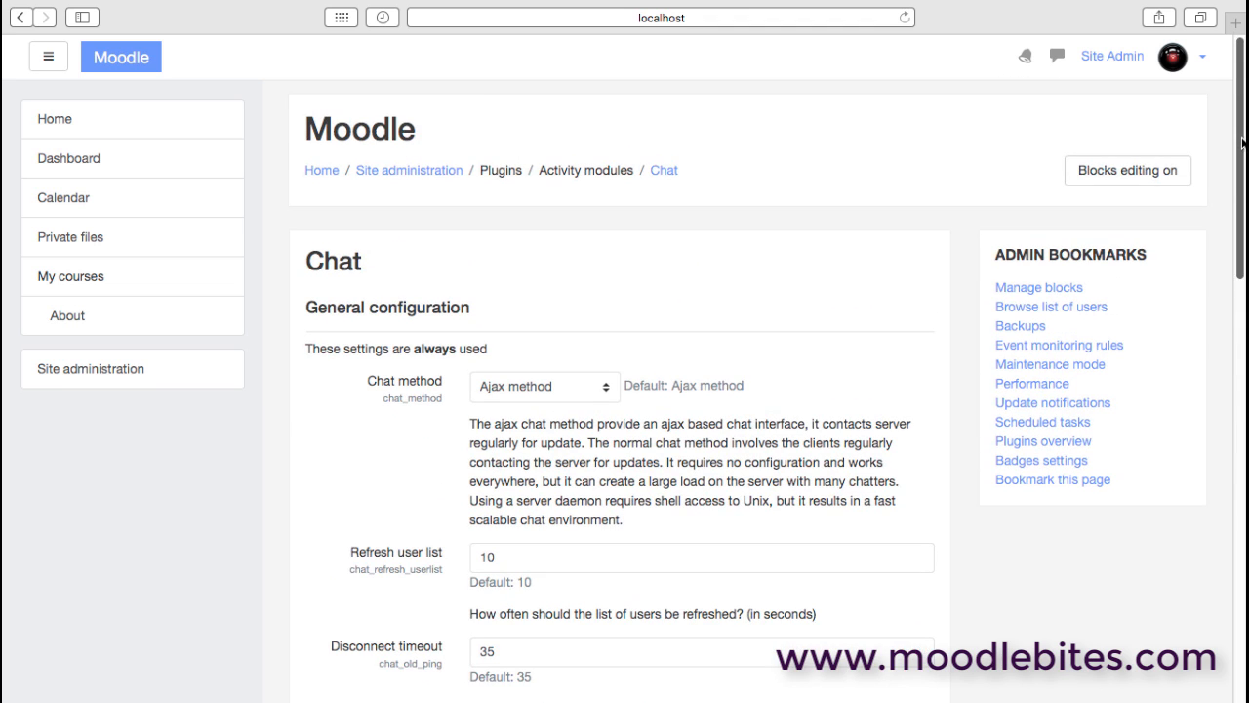
pyautogui.click(25, 19)
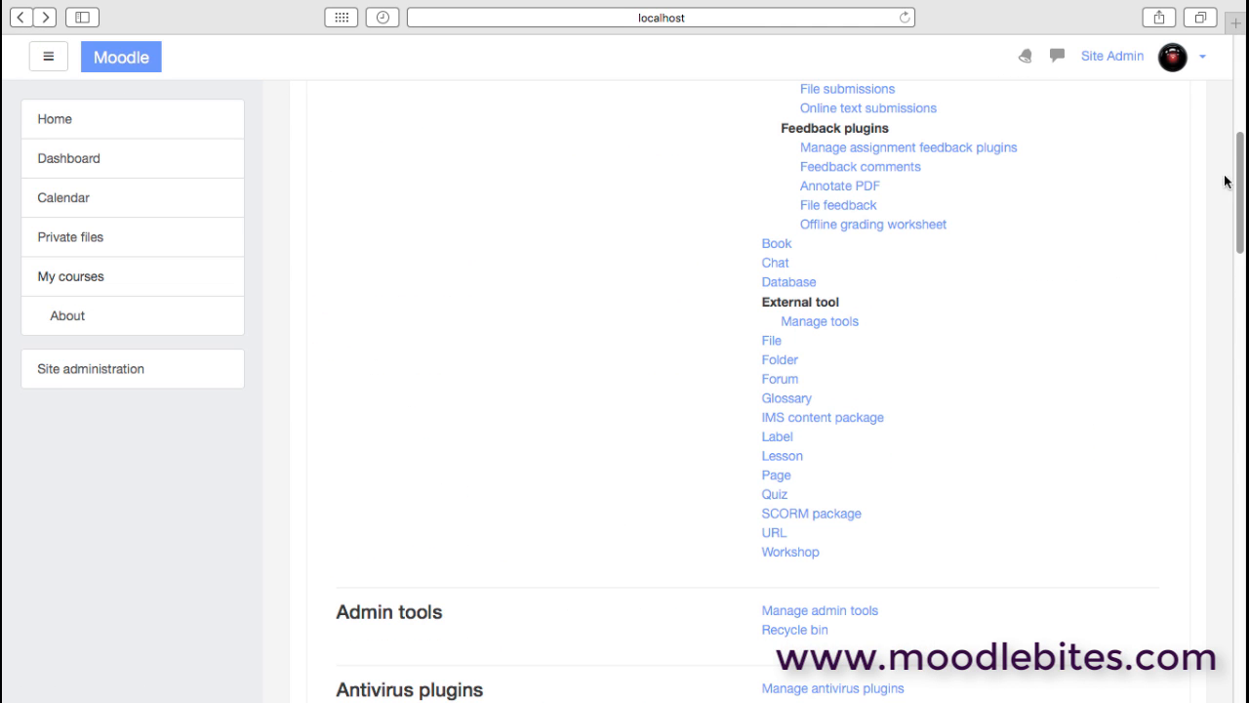
# Look over the Email-based self-registration settings, including the reCAPTCHA element options, and return to the plugin settings list without changing anything
pyautogui.moveTo(1238, 183); pyautogui.dragTo(1244, 278)
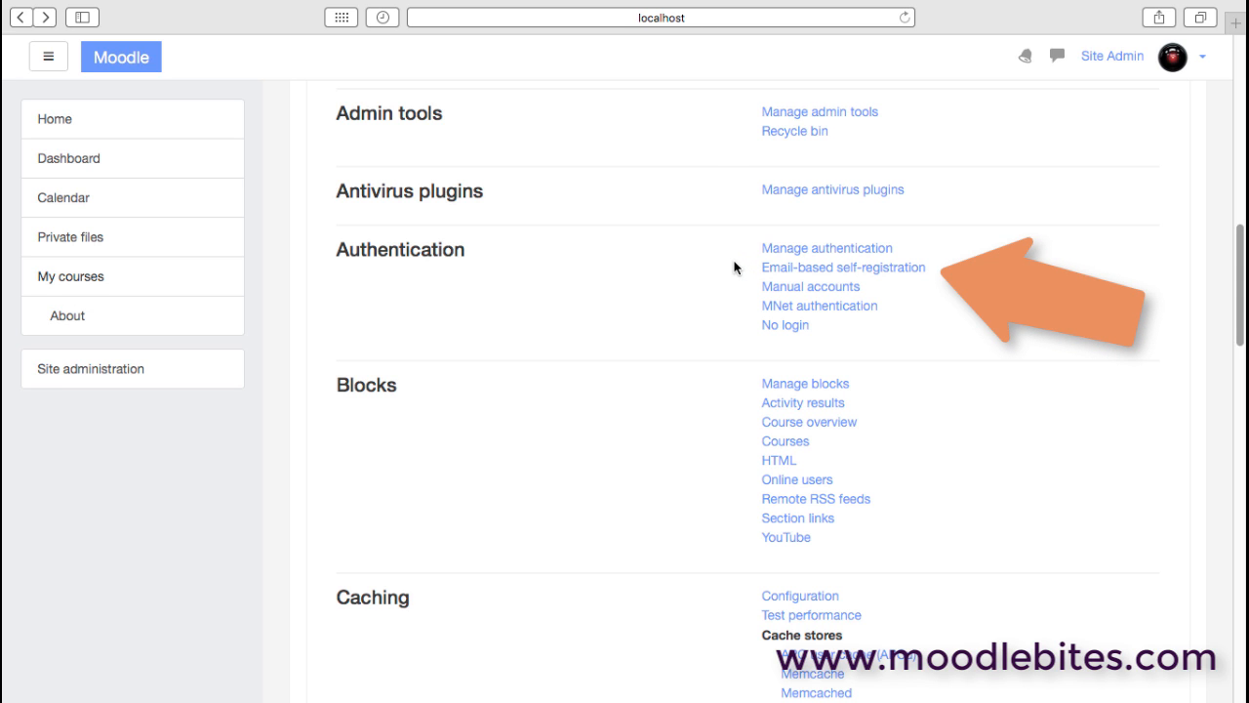
pyautogui.click(812, 270)
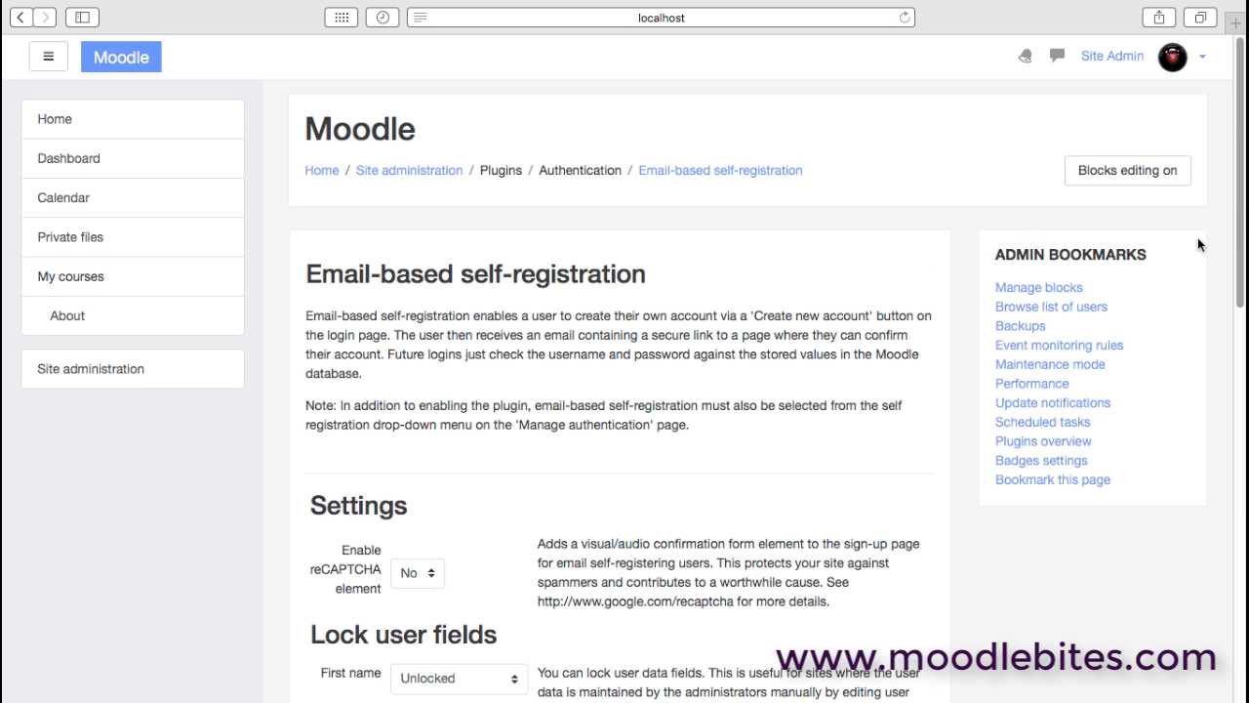
pyautogui.scroll(-3, 1239, 308)
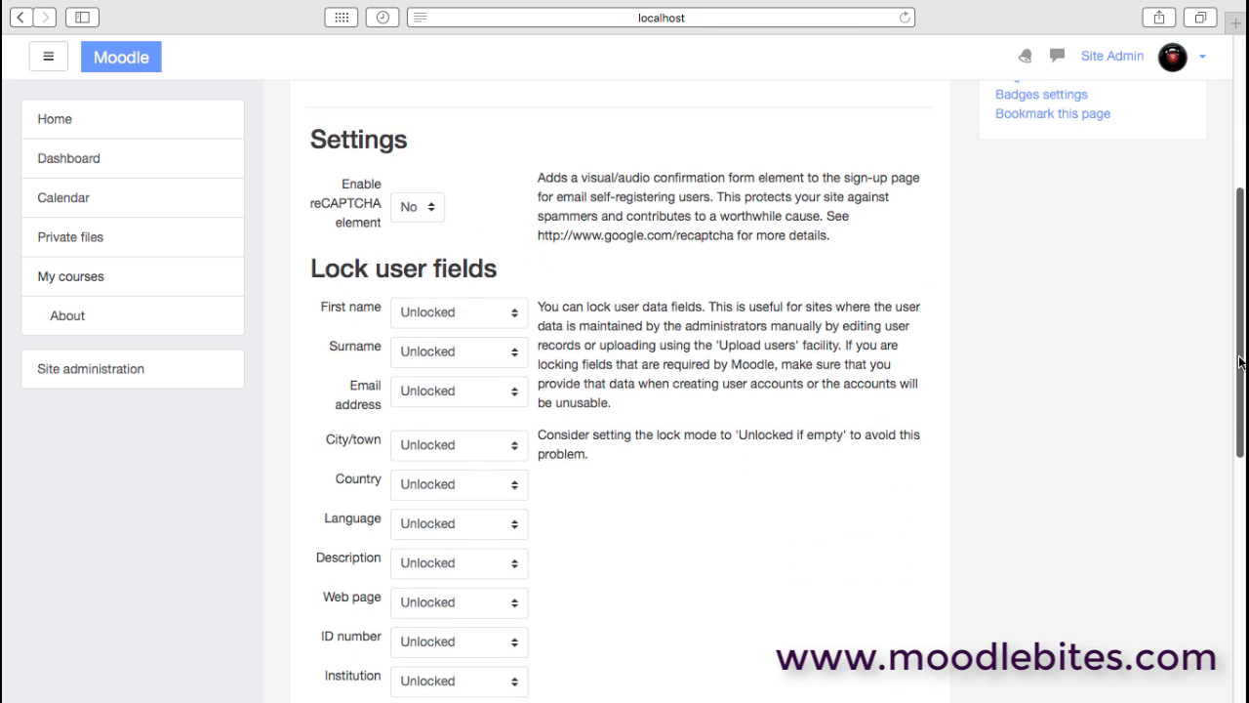
pyautogui.click(434, 202)
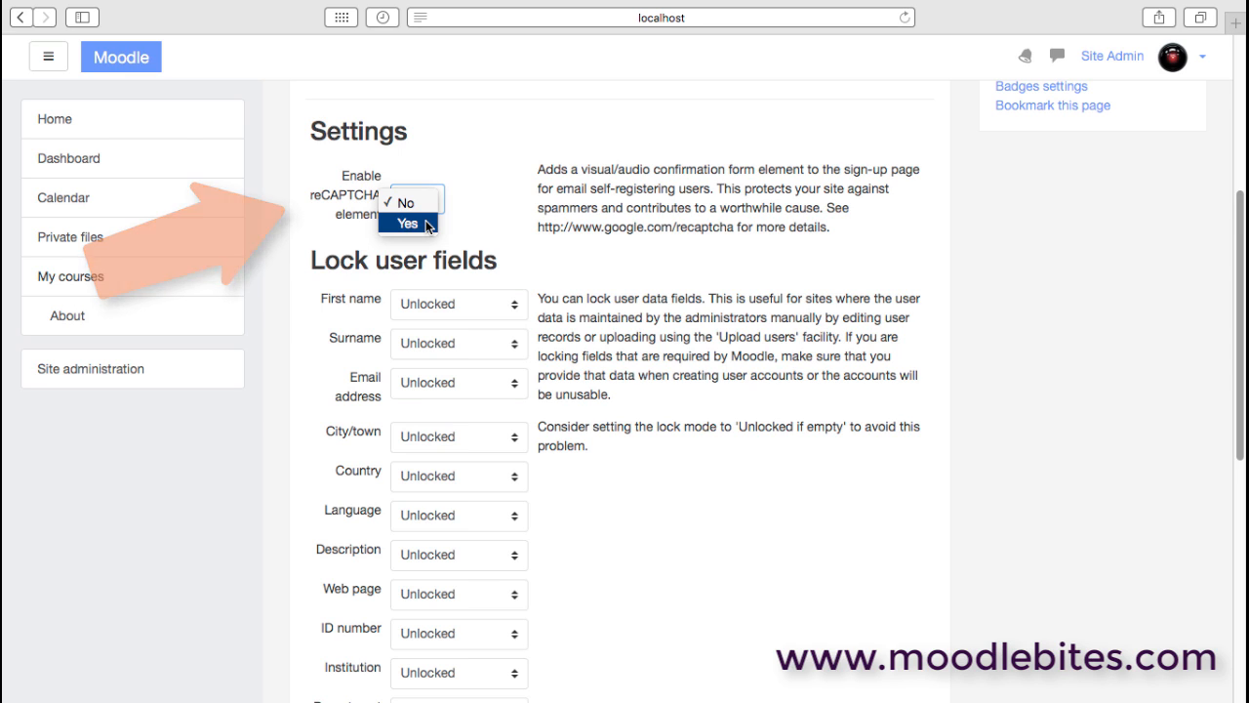
pyautogui.click(522, 185)
pyautogui.click(21, 18)
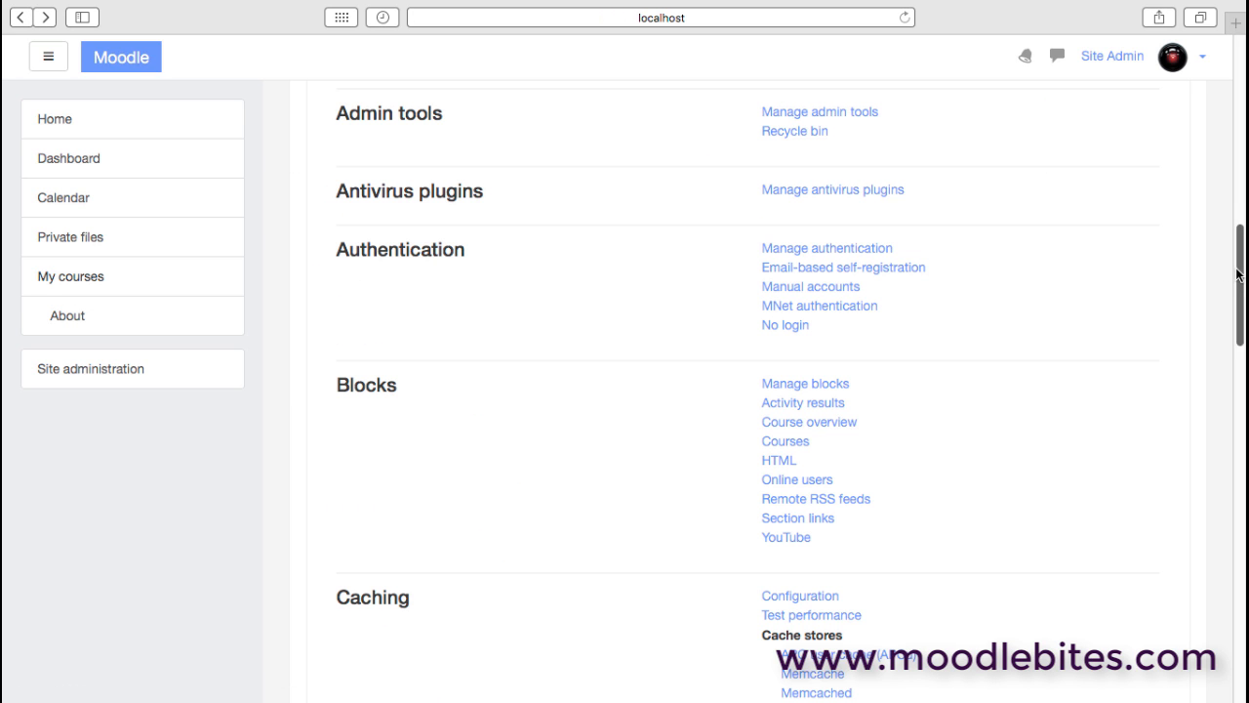
# Enter 10 as the Activity results block's default highest grades shown and return to the plugin settings list without saving
pyautogui.moveTo(1238, 273); pyautogui.dragTo(1237, 324)
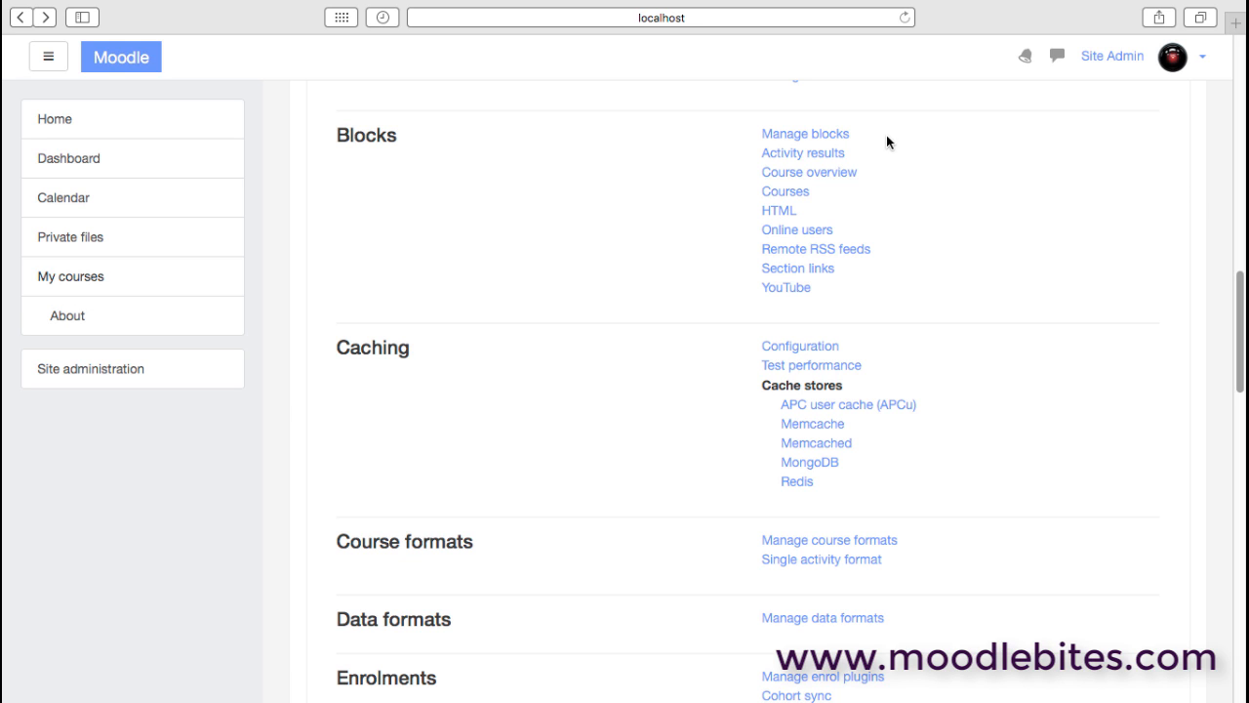
pyautogui.click(803, 159)
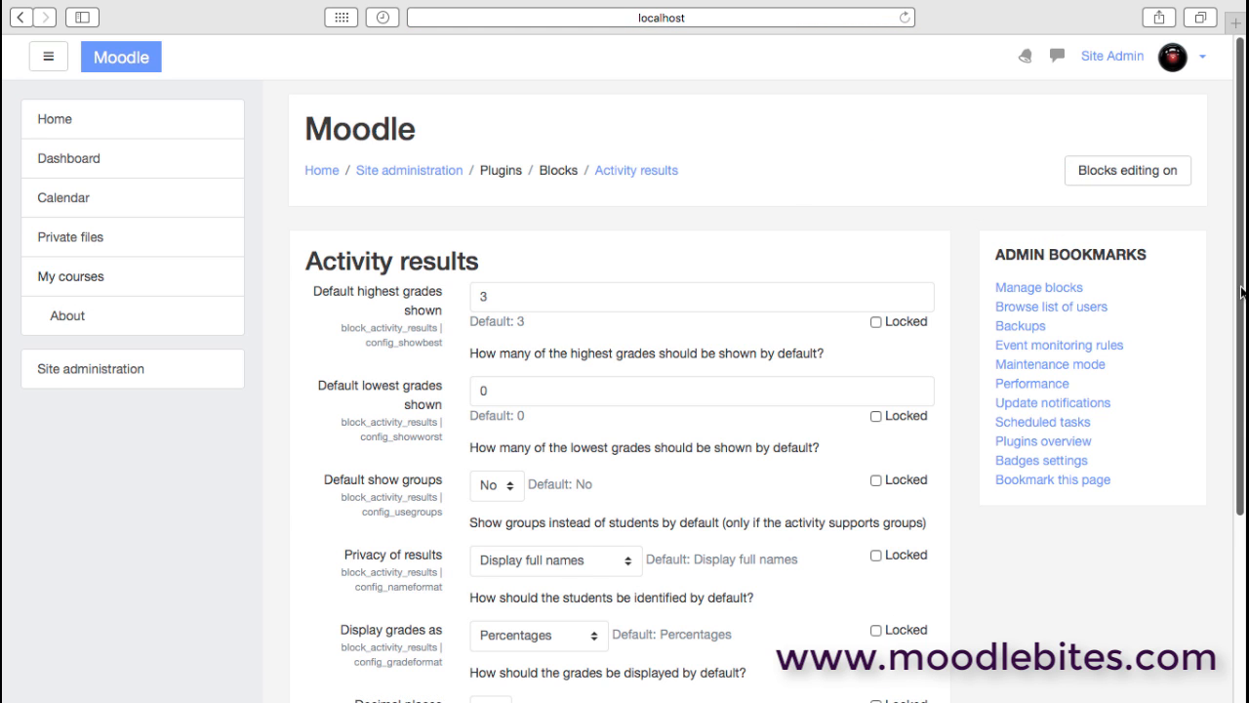
pyautogui.moveTo(1244, 289); pyautogui.dragTo(1242, 391)
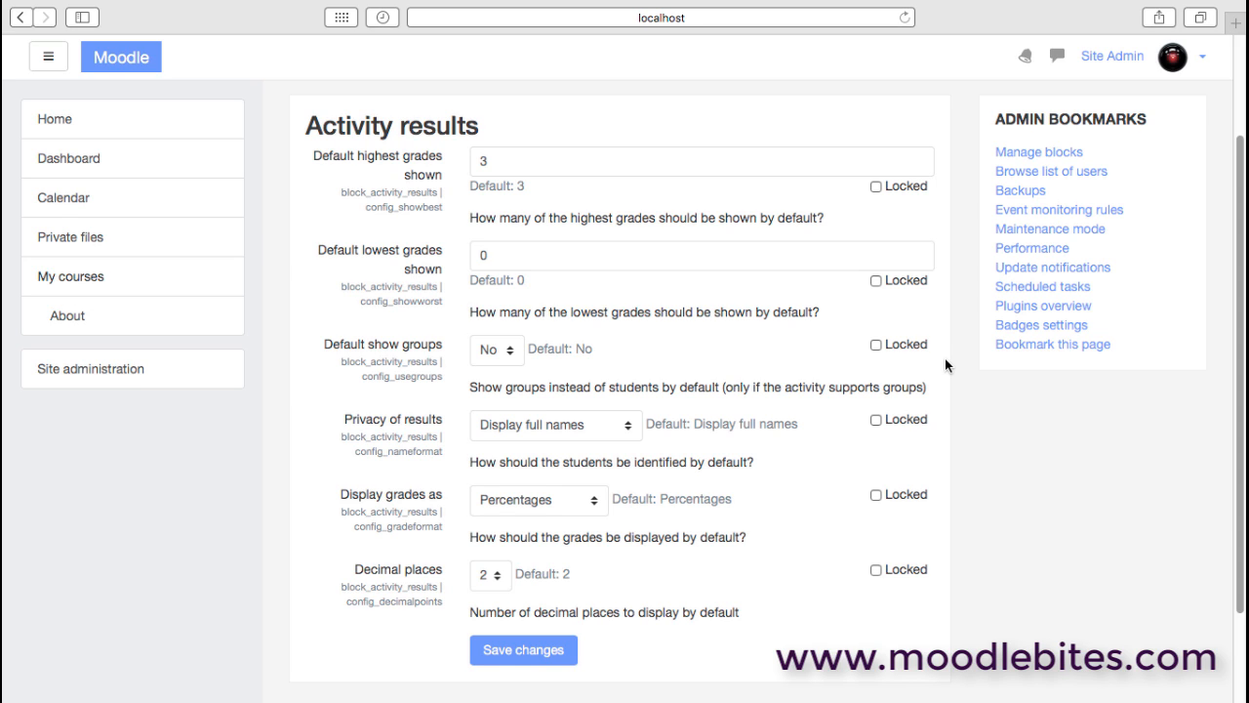
pyautogui.click(494, 156)
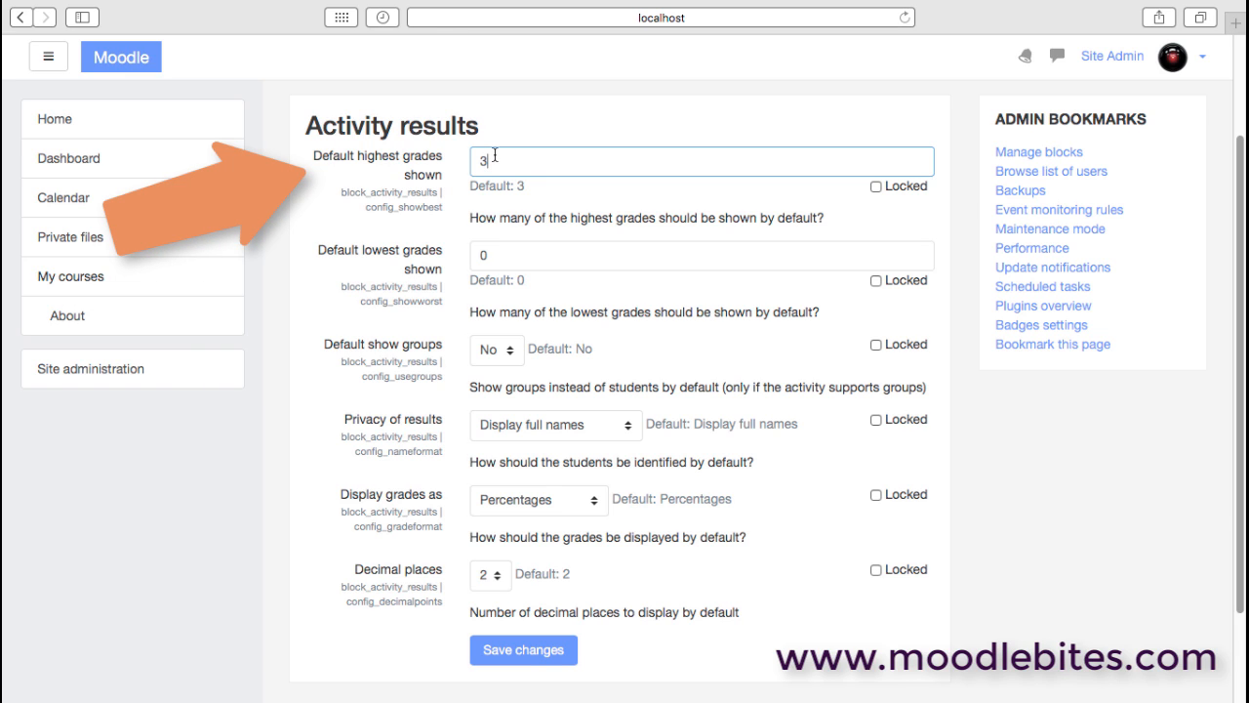
pyautogui.press('BackSpace')
pyautogui.write('10')
pyautogui.click(28, 20)
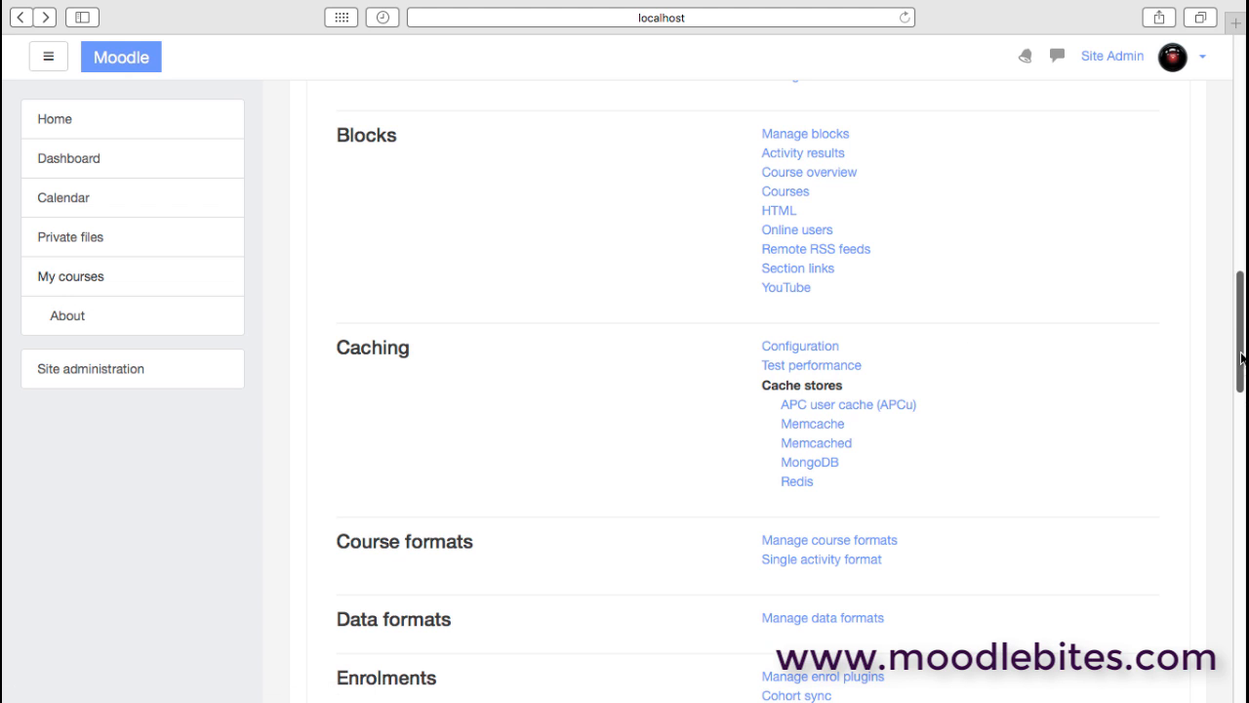
# Hide the Calendar block on the Manage blocks page and check its entry in the blocks table
pyautogui.scroll(2, 1241, 358)
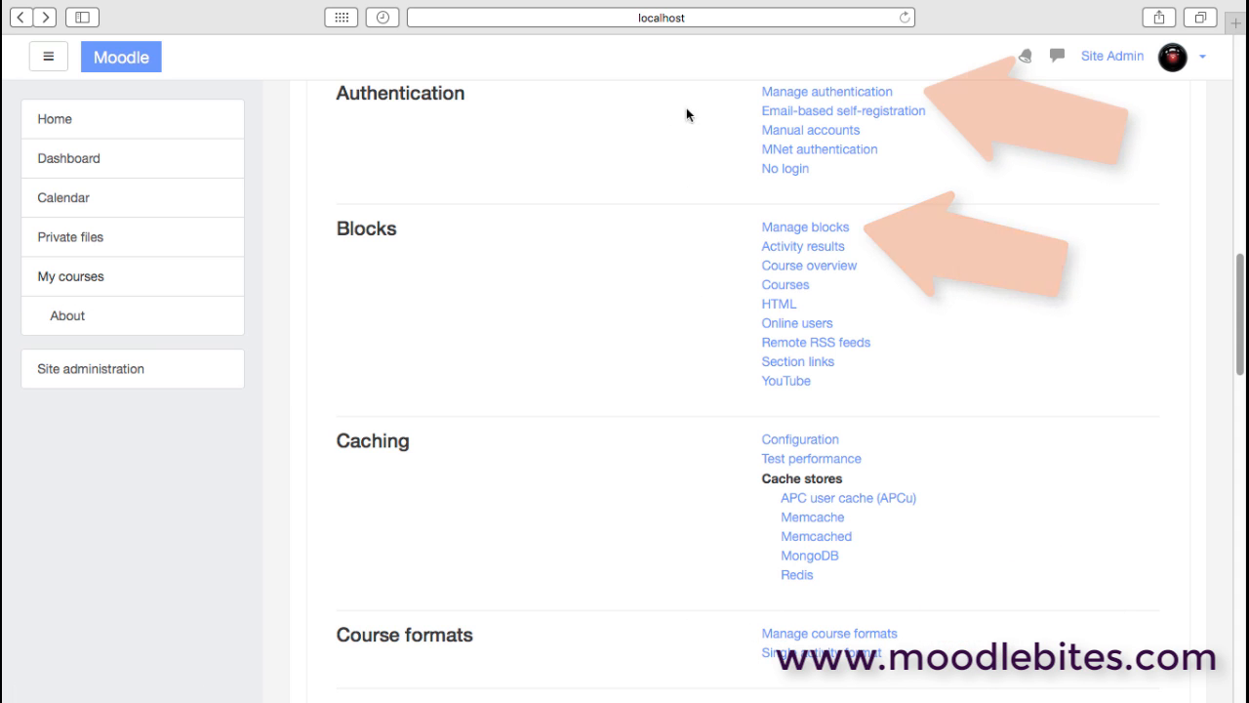
pyautogui.click(811, 229)
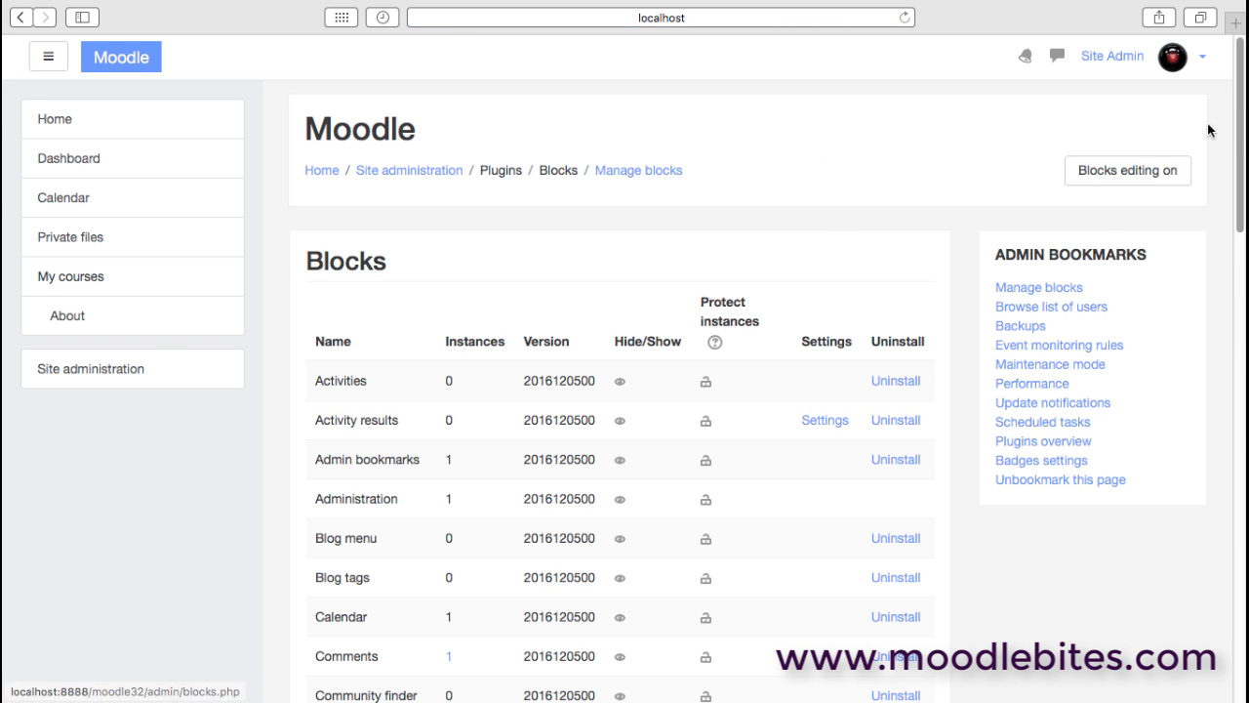
pyautogui.moveTo(1240, 137); pyautogui.dragTo(1240, 176)
pyautogui.scroll(-1, 1239, 176)
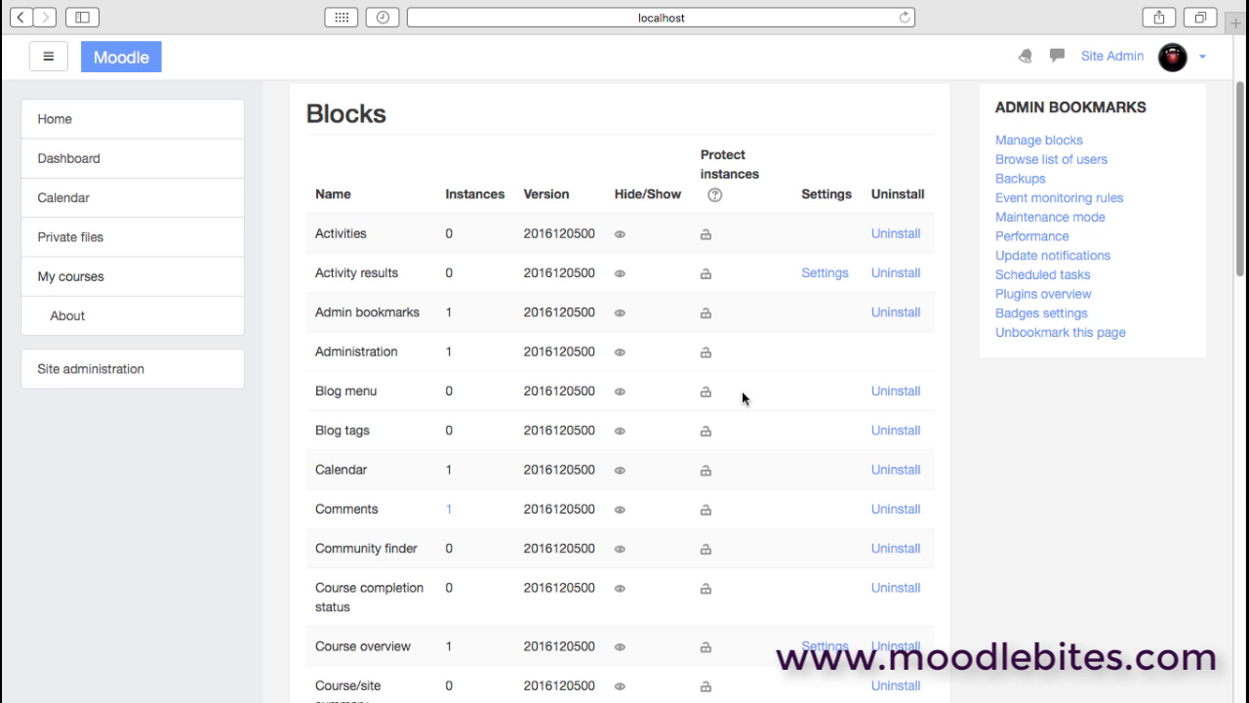
pyautogui.click(619, 473)
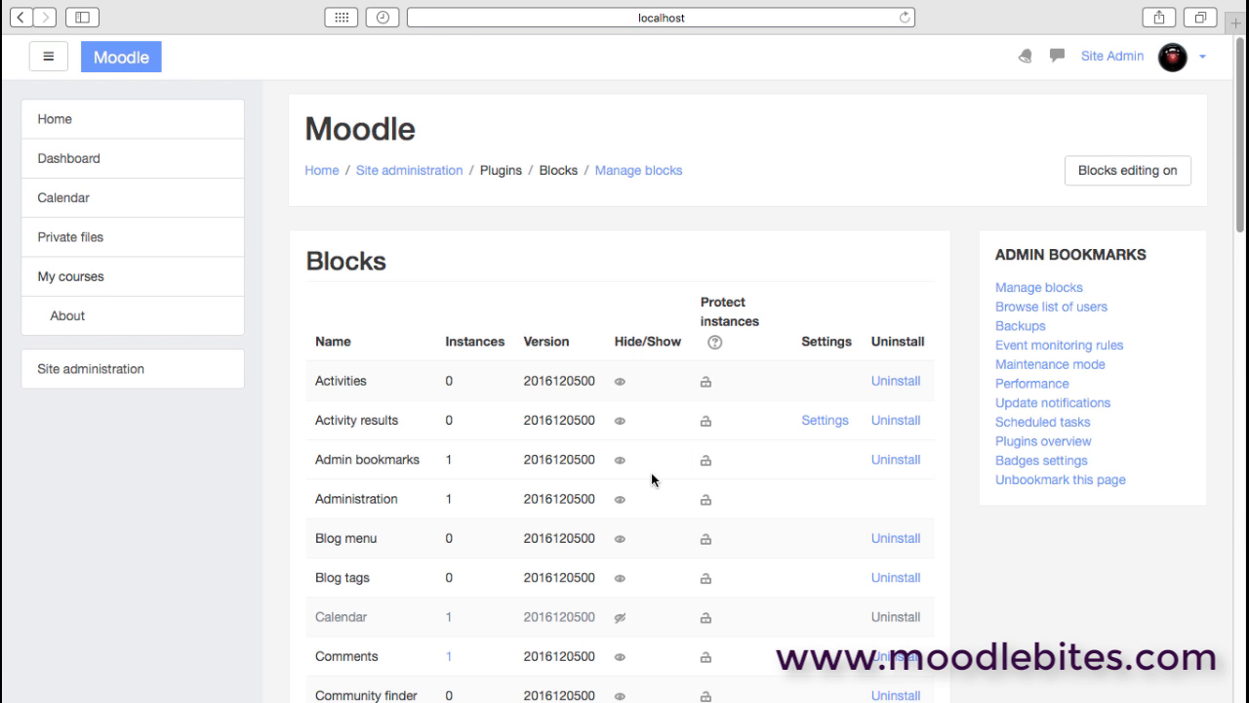
pyautogui.scroll(-2, 651, 472)
pyautogui.scroll(-2, 650, 478)
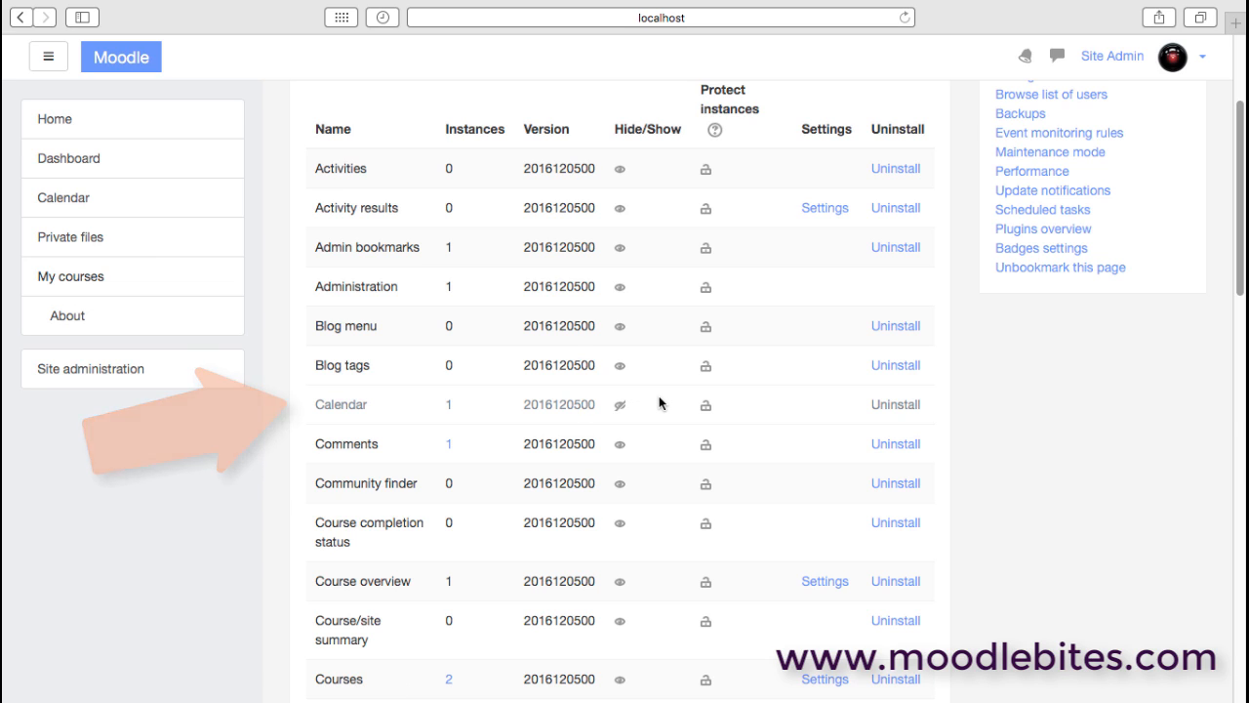
# Open the settings of the Courses block from the blocks table
pyautogui.moveTo(1240, 255); pyautogui.dragTo(1239, 395)
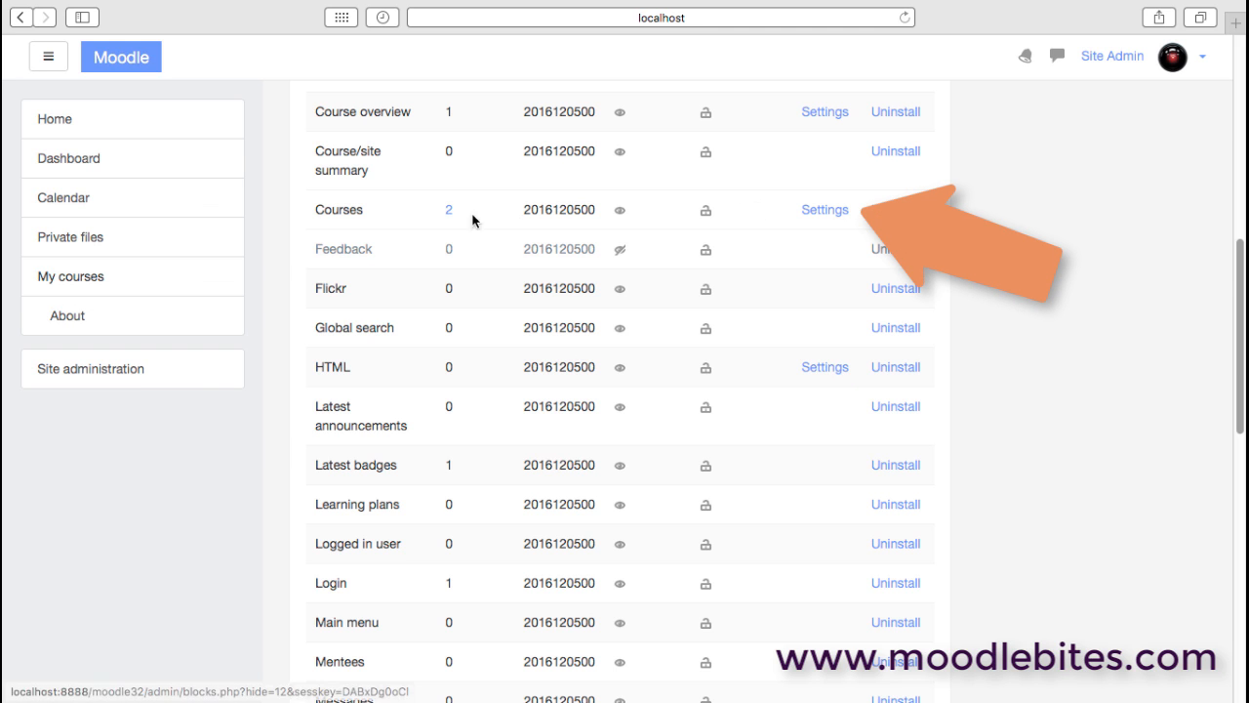
pyautogui.click(824, 209)
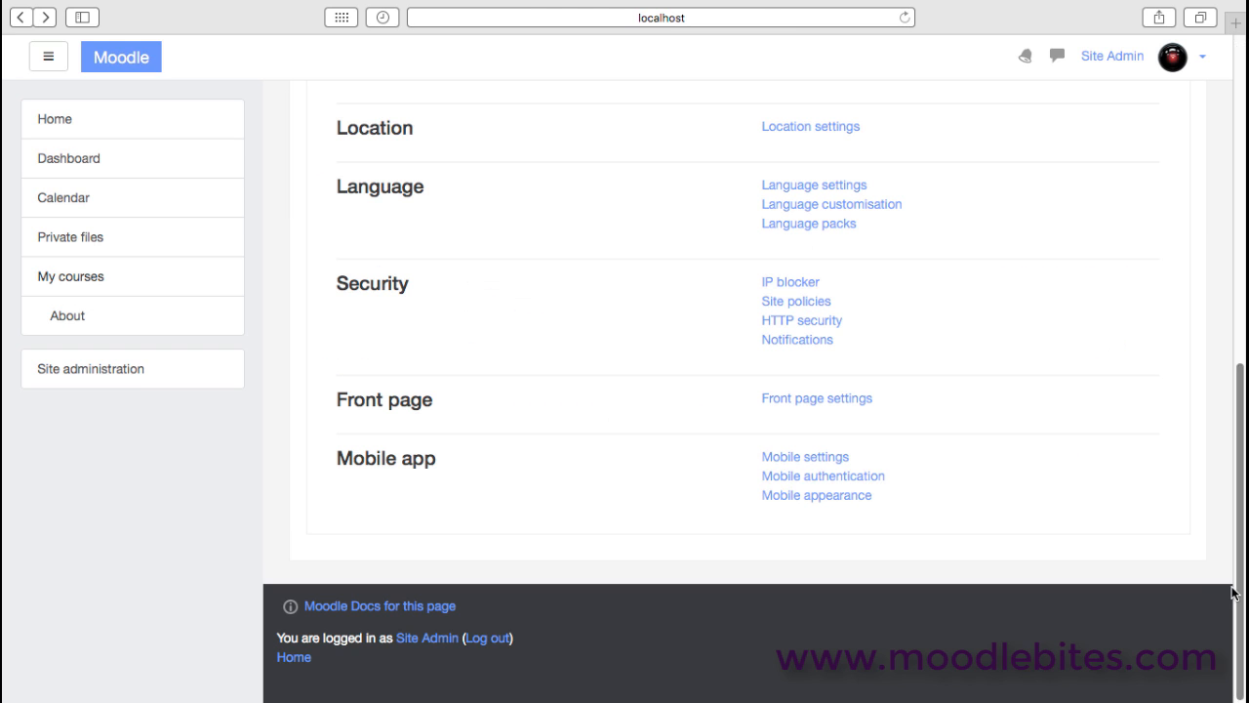
# Examine the plugin categories in Site administration, from Activity modules through Caching, Enrolments and Filters to Question types and Repositories
pyautogui.scroll(2, 1241, 553)
pyautogui.moveTo(1241, 553); pyautogui.dragTo(1244, 479)
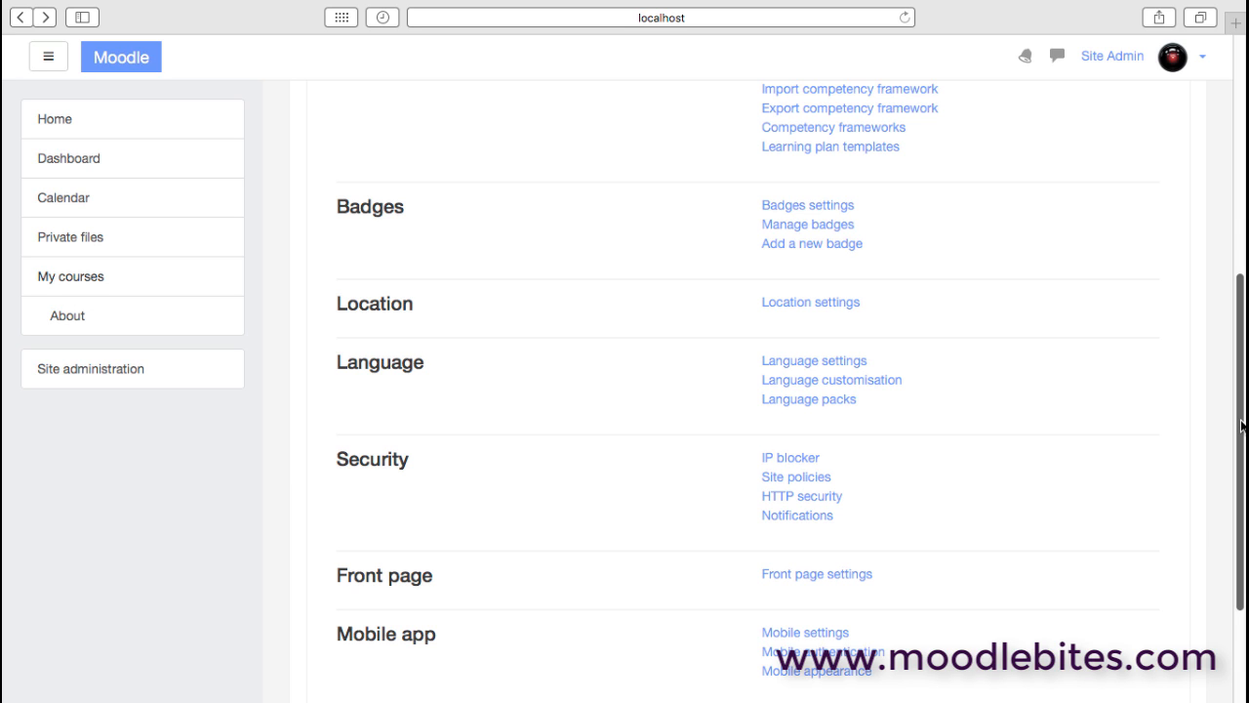
pyautogui.scroll(15, 1242, 425)
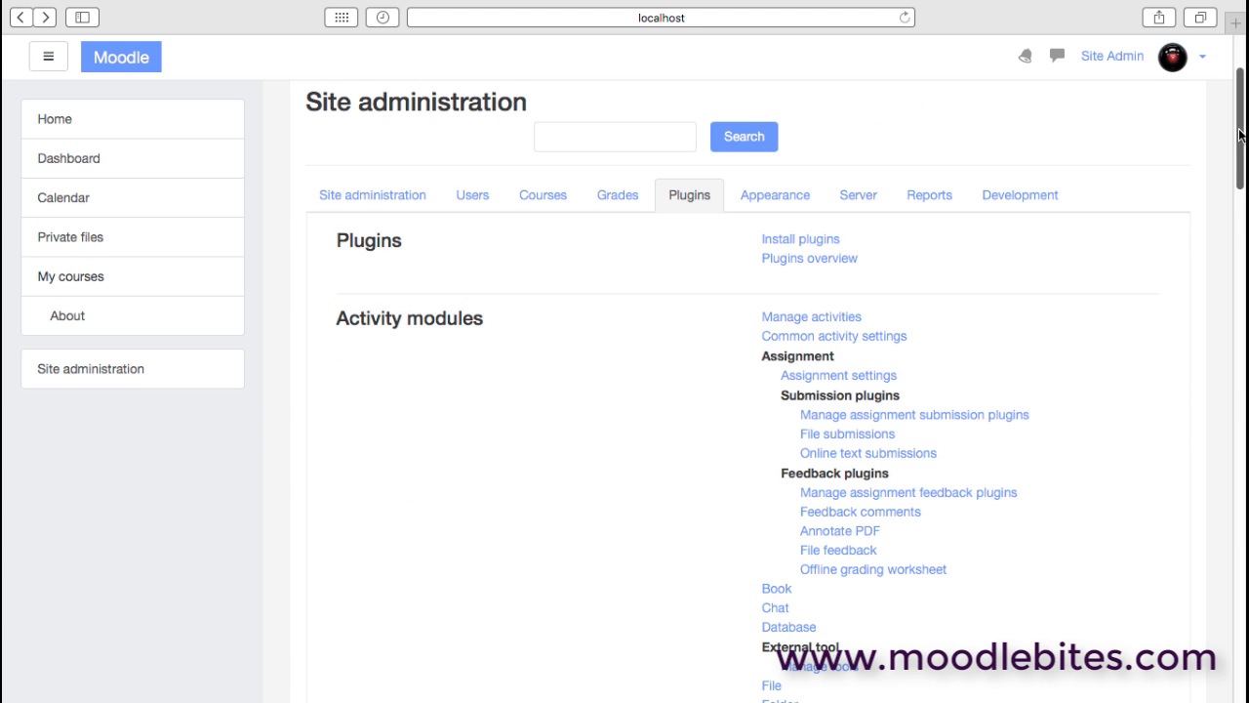
pyautogui.moveTo(1242, 134); pyautogui.dragTo(1242, 383)
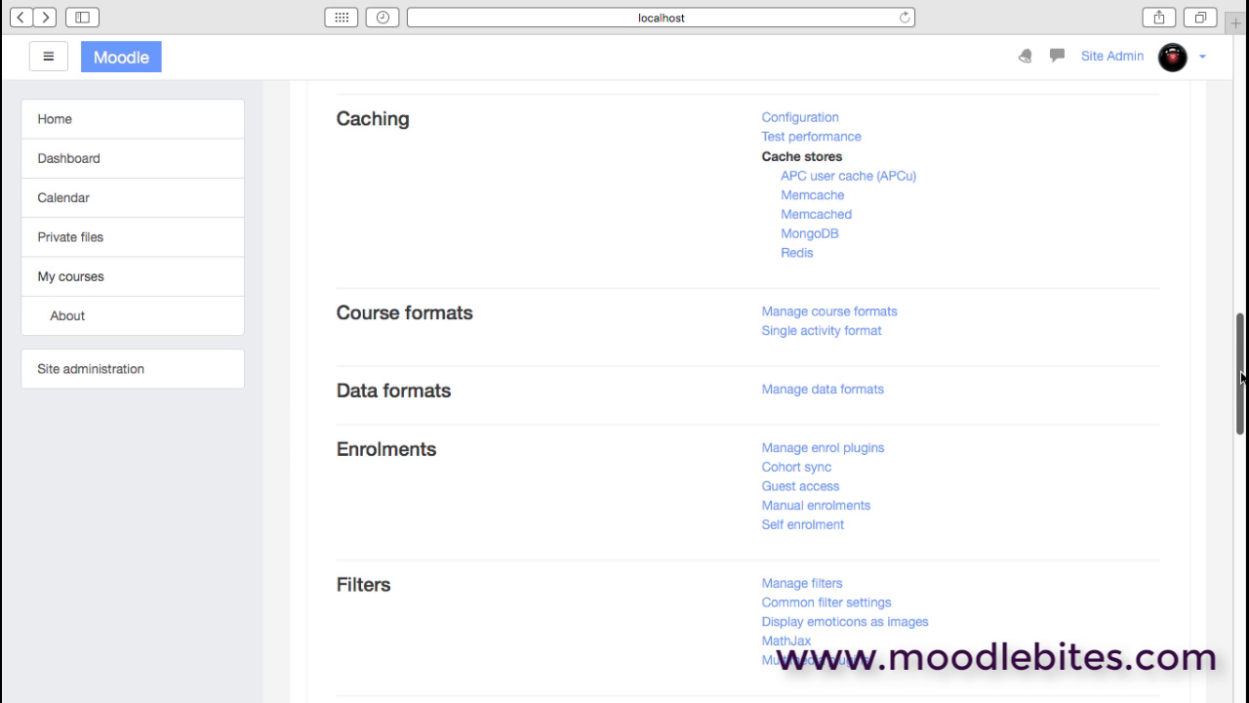
pyautogui.scroll(-1, 1242, 378)
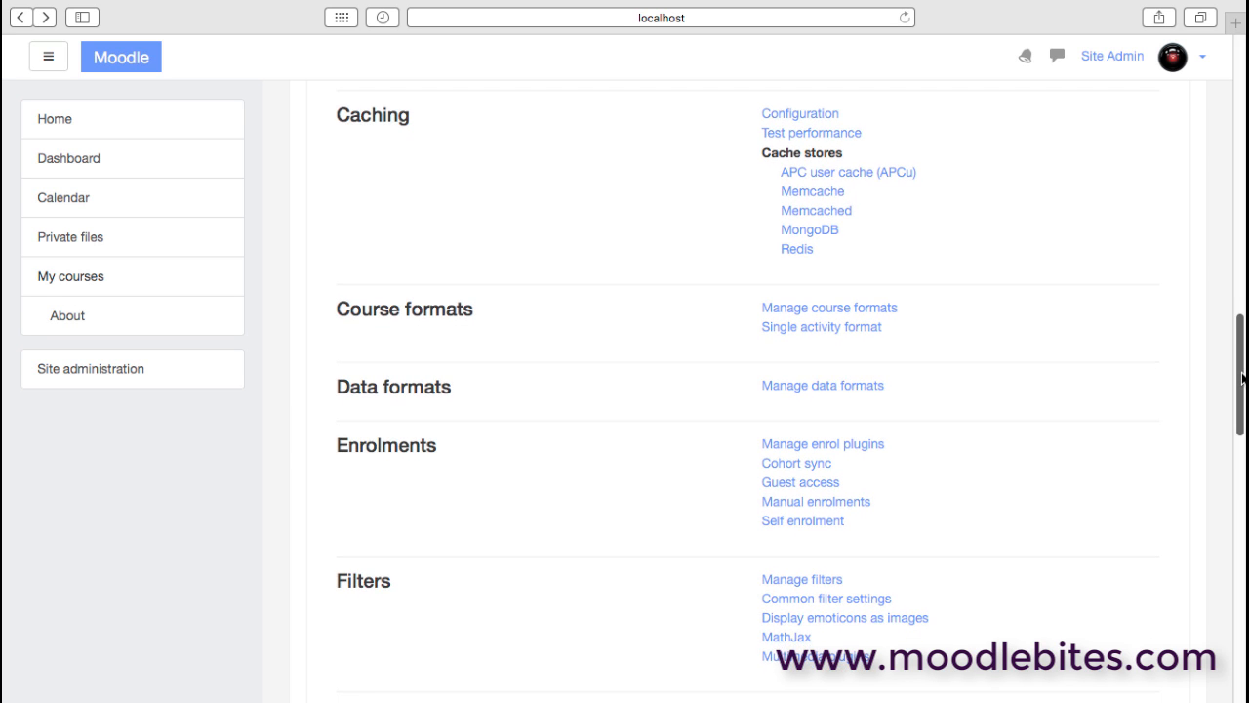
pyautogui.moveTo(1242, 377); pyautogui.dragTo(1241, 466)
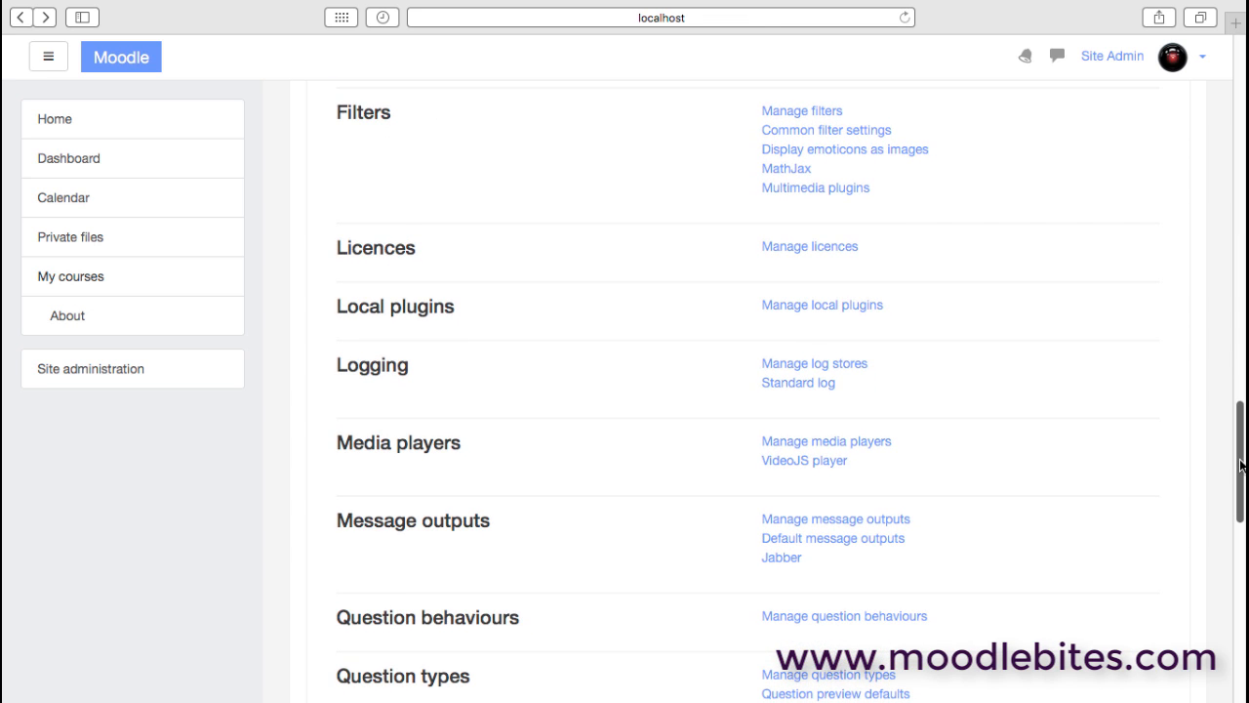
pyautogui.moveTo(1241, 465); pyautogui.dragTo(1242, 522)
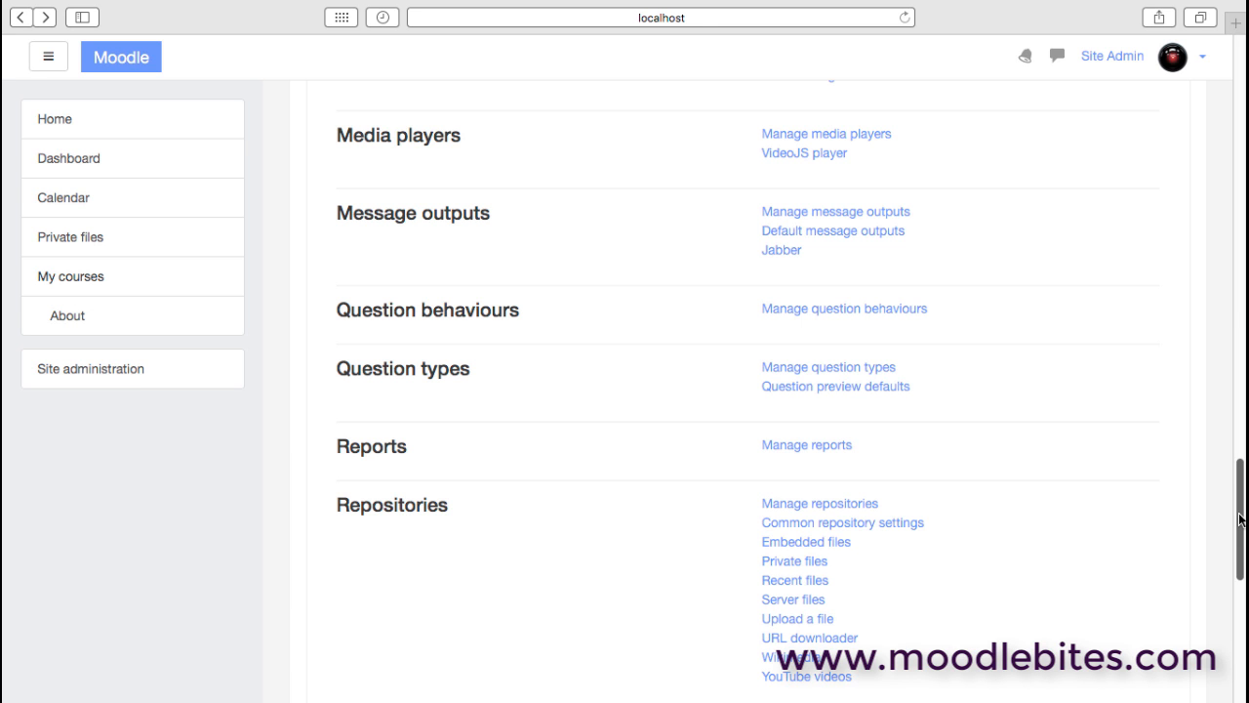
pyautogui.moveTo(1241, 519); pyautogui.dragTo(1243, 164)
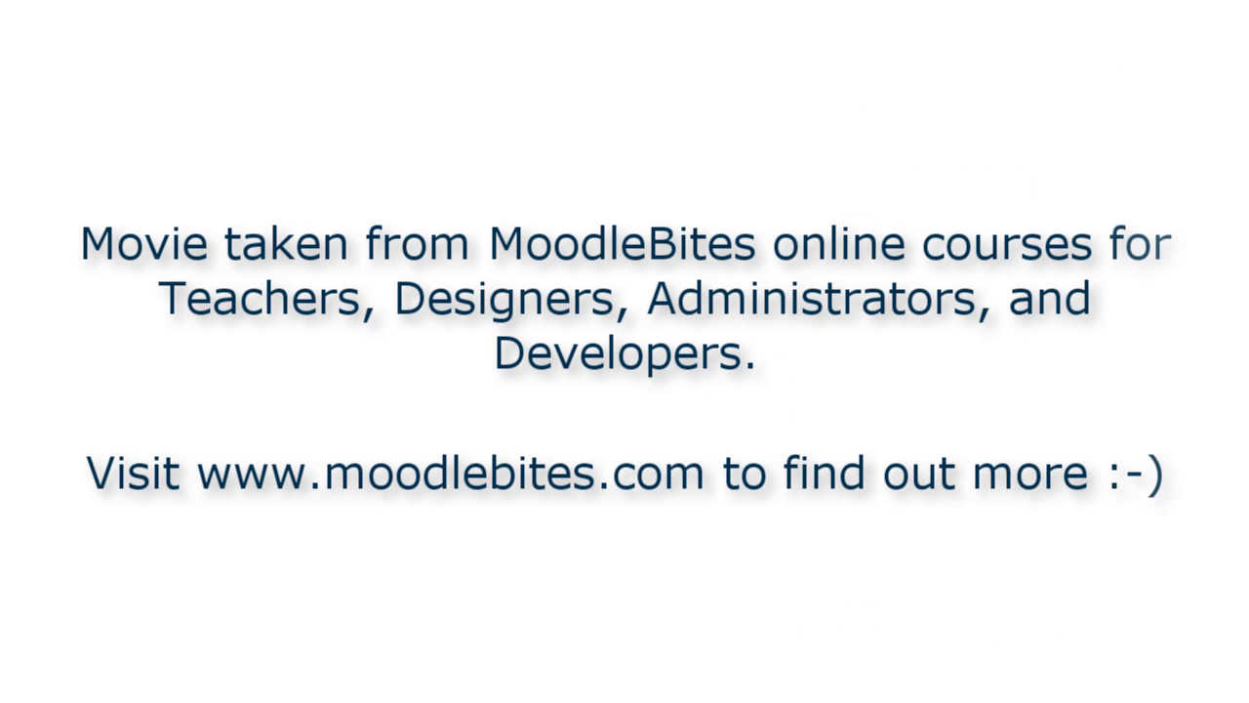